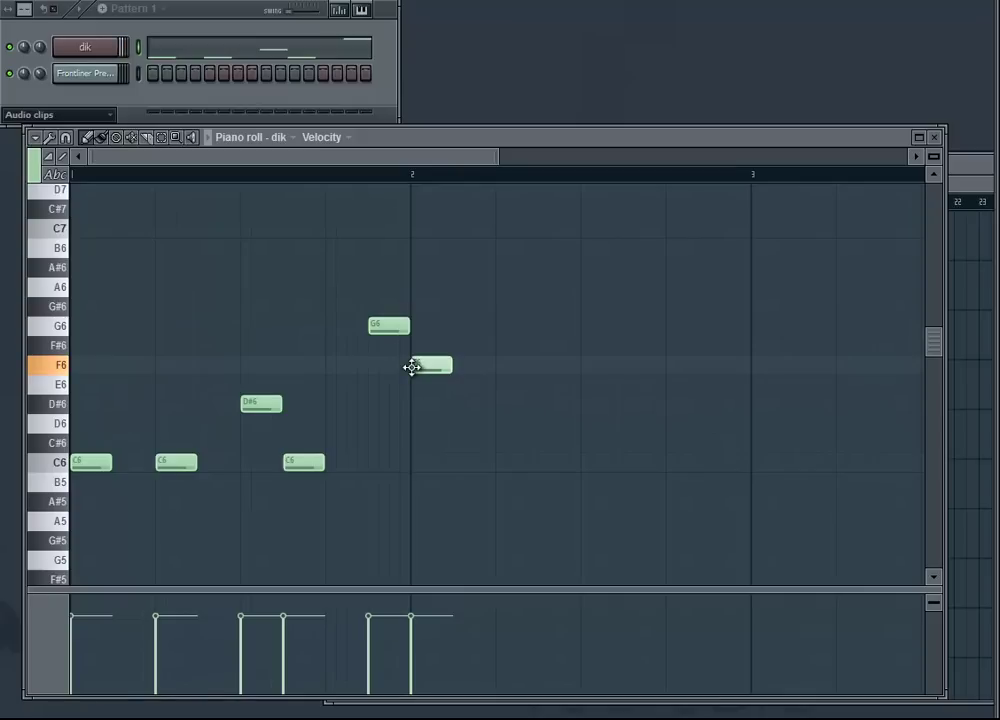
Place F6 at the start of bar 2, followed by D#6 and C6 at half-beat intervals, playing the melody back.
mouse_move(411, 371)
mouse_down()
mouse_move(410, 396)
mouse_move(411, 366)
mouse_up()
key(space)
key(space)
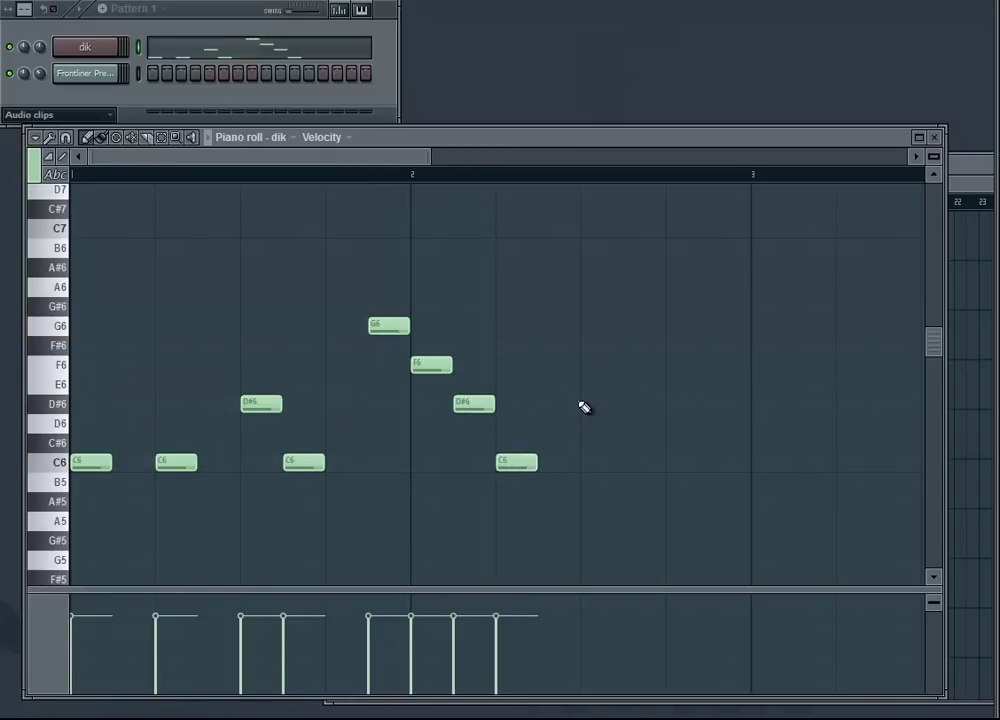
Add D#6 and C6 in bar 2 and shift both half a beat later, so D#6 starts on beat 3.
drag(583, 407, 538, 400)
key(space)
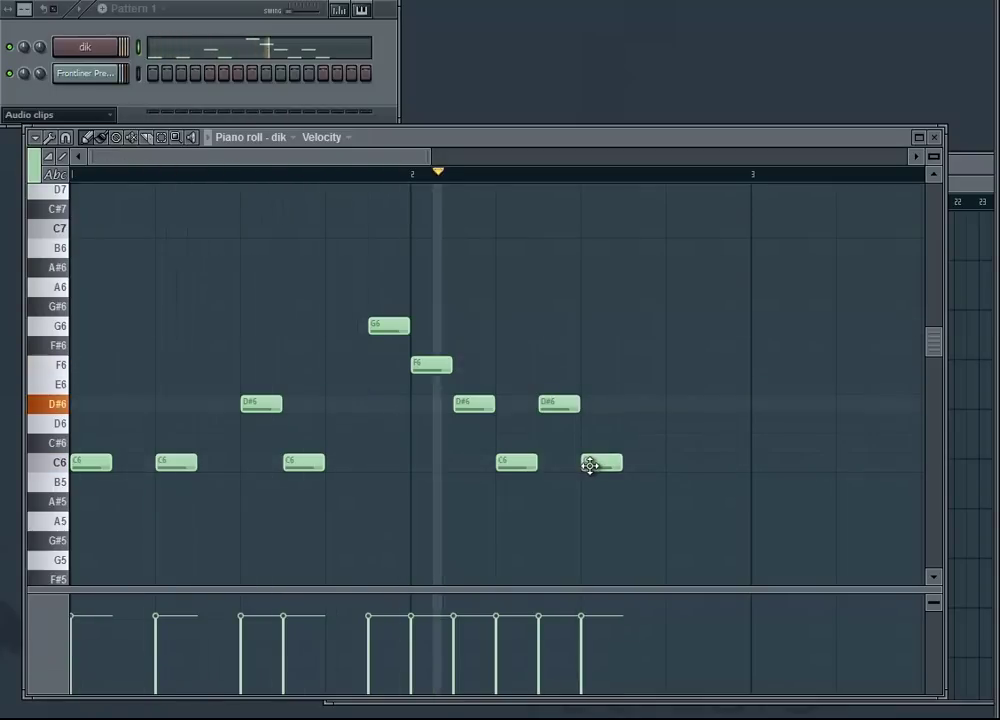
key(space)
drag(562, 412, 599, 417)
key(space)
drag(607, 460, 643, 469)
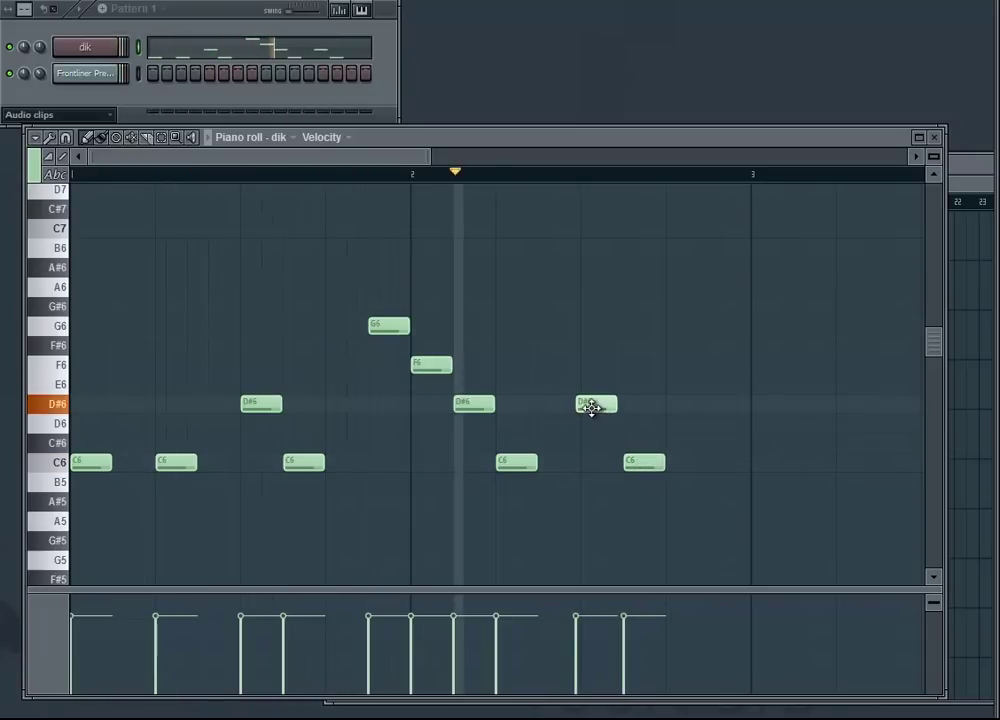
drag(589, 407, 596, 411)
key(space)
Add two quarter-beat notes, F6 and G6, at the end of bar 2 and a half-beat F6 at the start of bar 3.
click(709, 347)
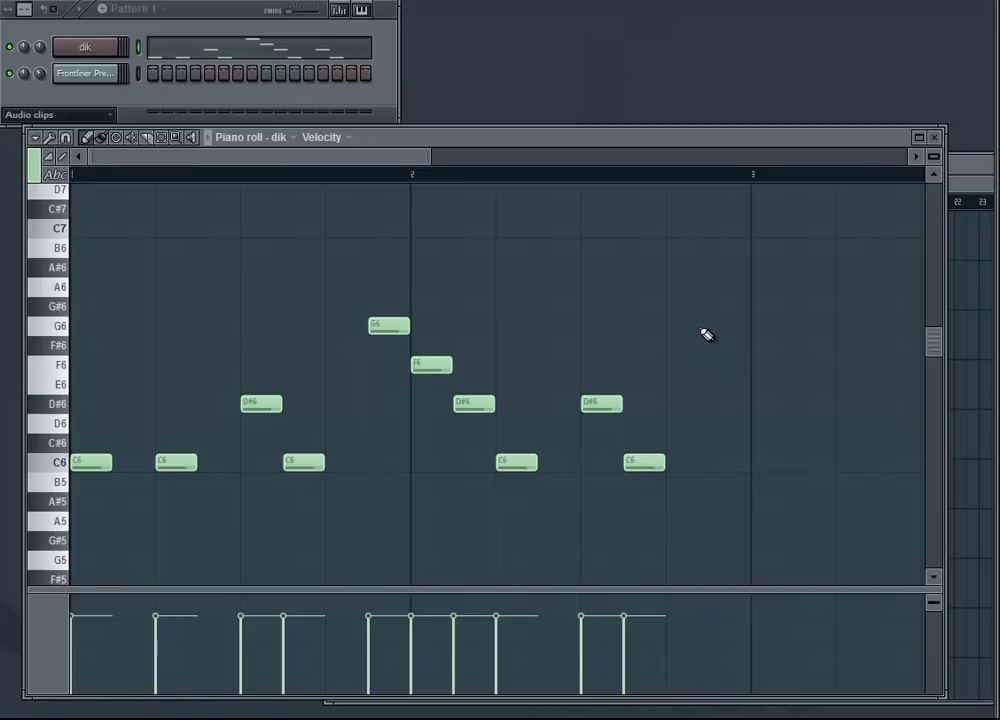
drag(714, 331, 730, 333)
key(space)
key(space)
drag(732, 365, 741, 327)
key(space)
click(750, 367)
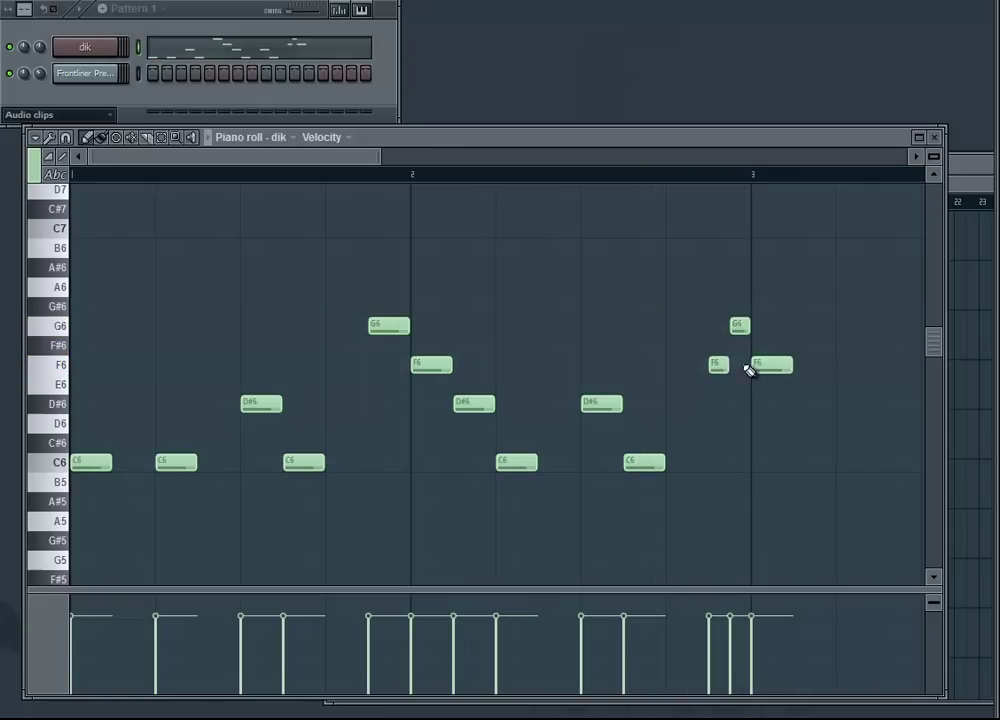
Place F6 on beat 2, D#6 on beat 3 and C6 on beat 4 of bar 3, with A#5 half a beat after C6.
drag(320, 163, 430, 160)
key(space)
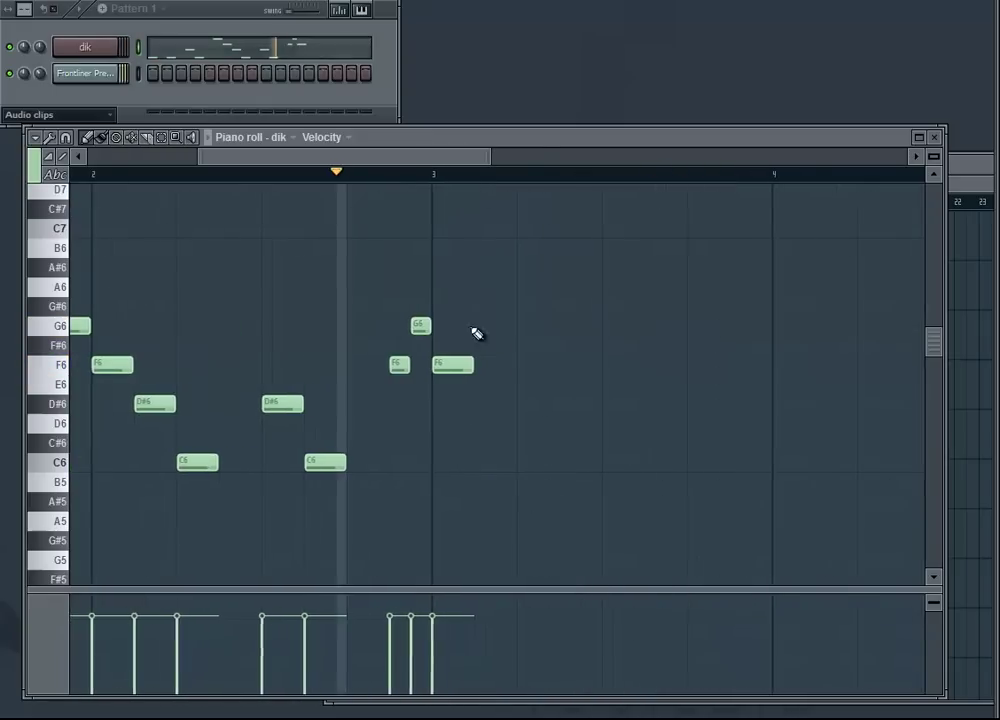
click(519, 365)
key(space)
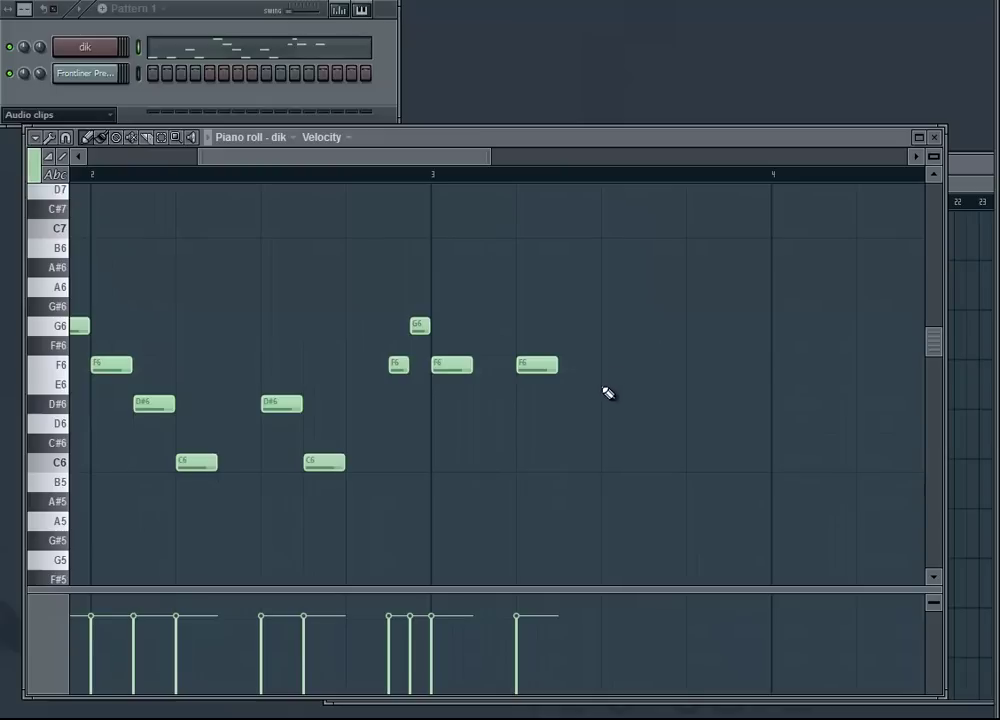
drag(600, 384, 597, 408)
drag(683, 506, 690, 464)
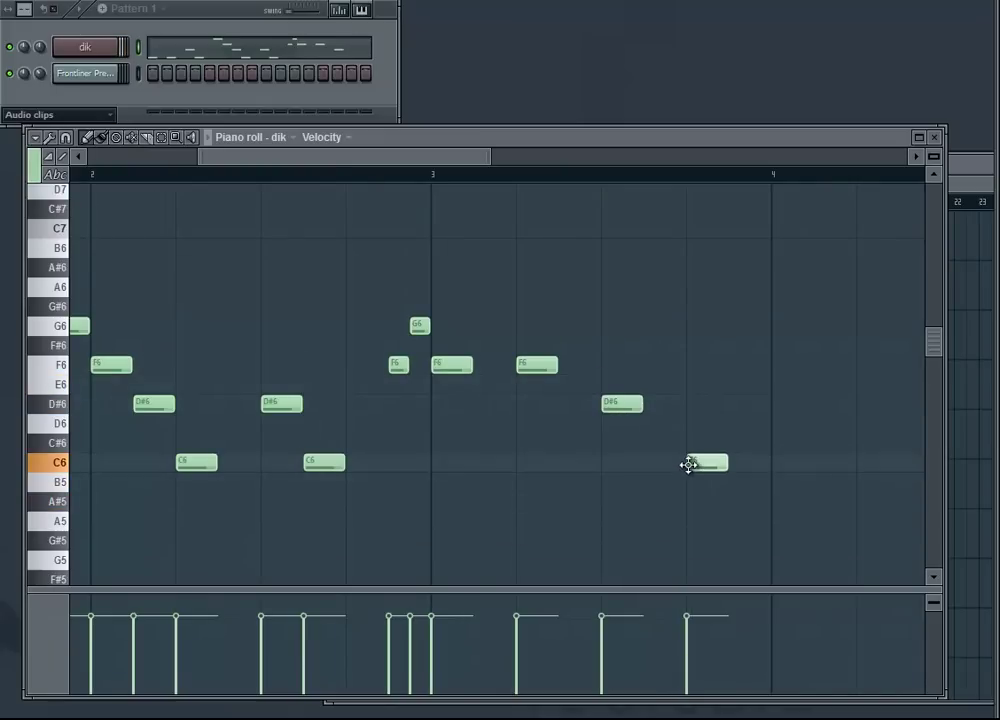
key(space)
key(space)
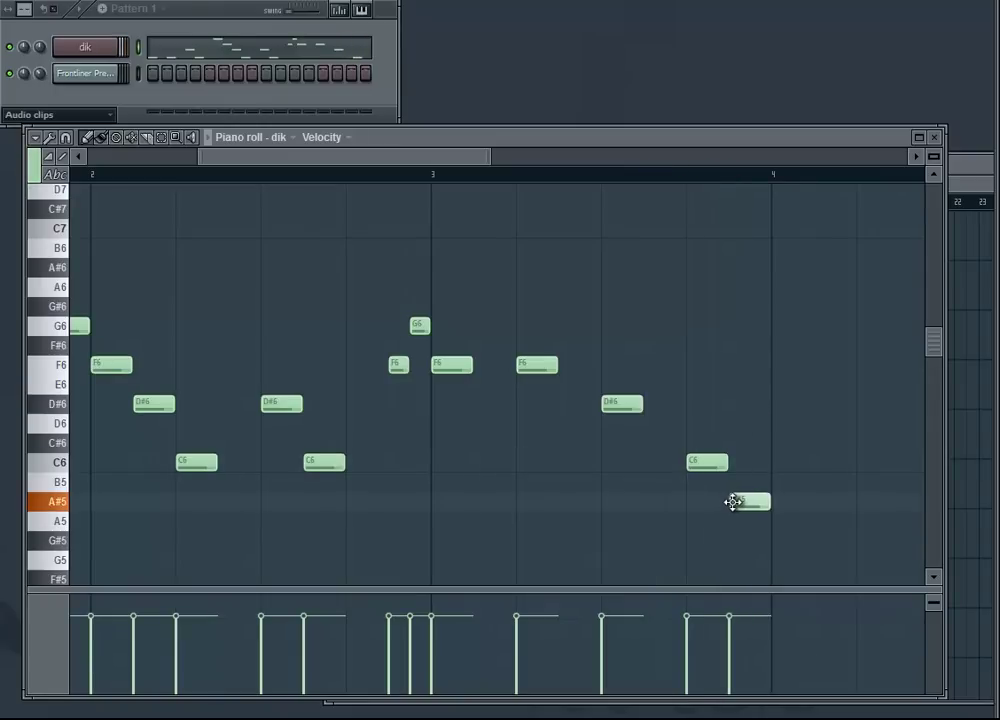
Place C6, D#6 and C6 at half-beat intervals from the start of bar 4 and play the melody back.
key(space)
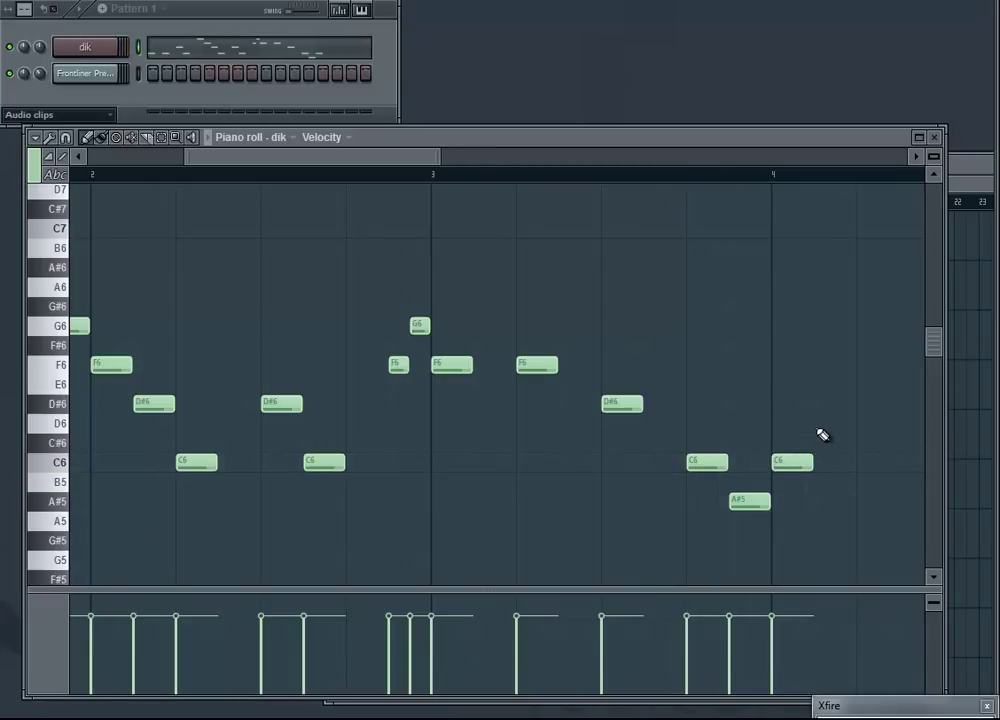
click(814, 403)
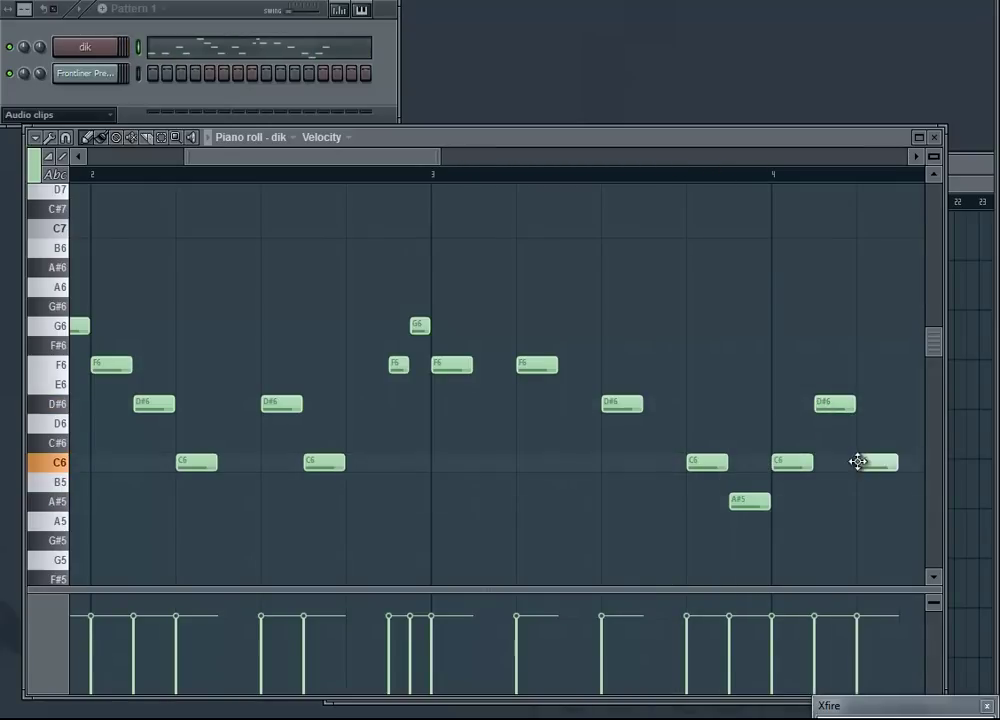
scroll(477, 183, down, 5)
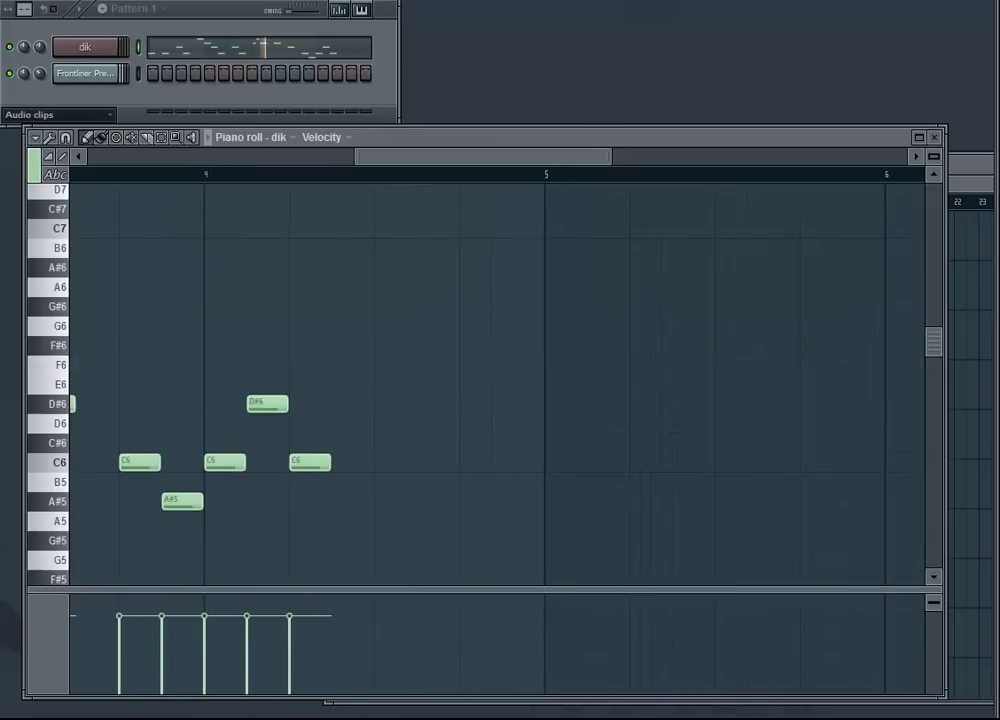
key(space)
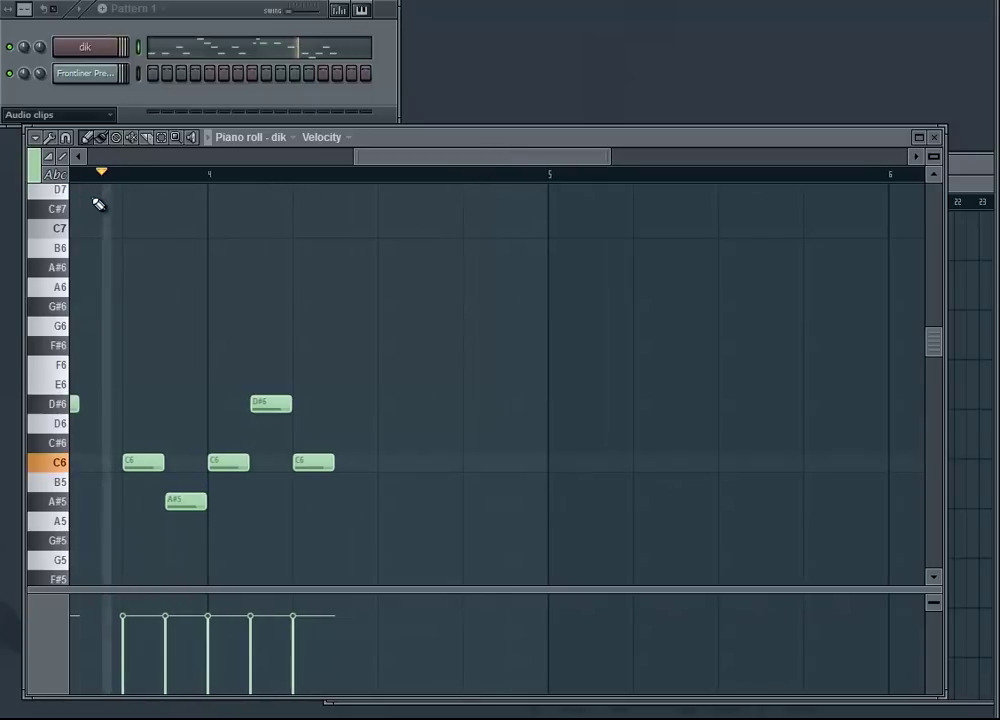
key(space)
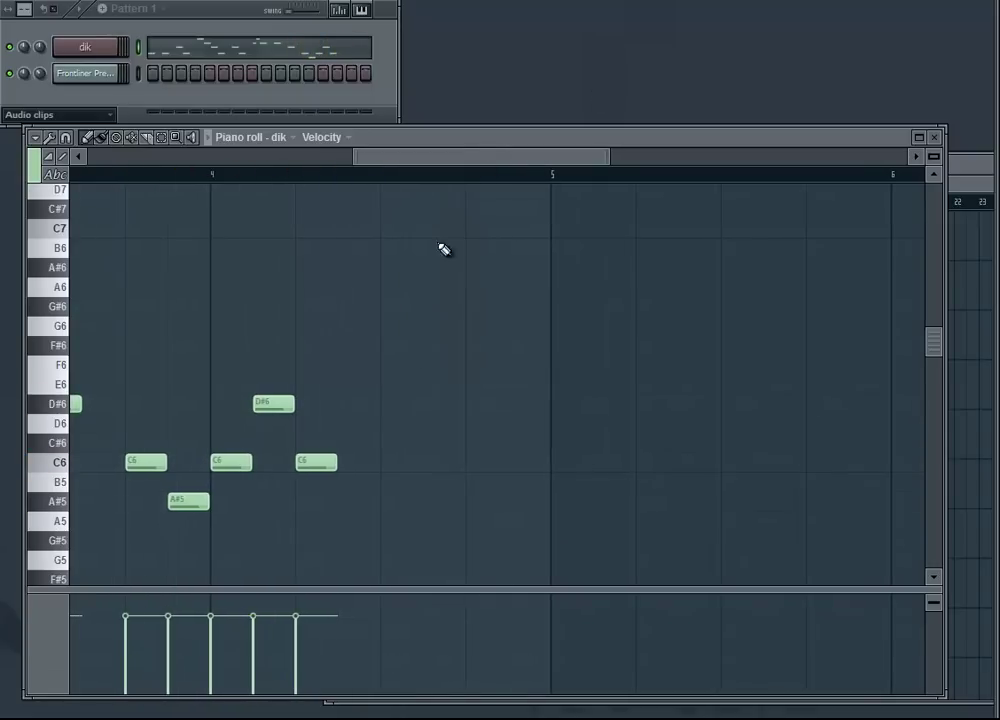
Place F6 on beat 3 of bar 4, C6 half a beat later, and another F6 half a beat before bar 5.
click(362, 403)
drag(357, 397, 379, 343)
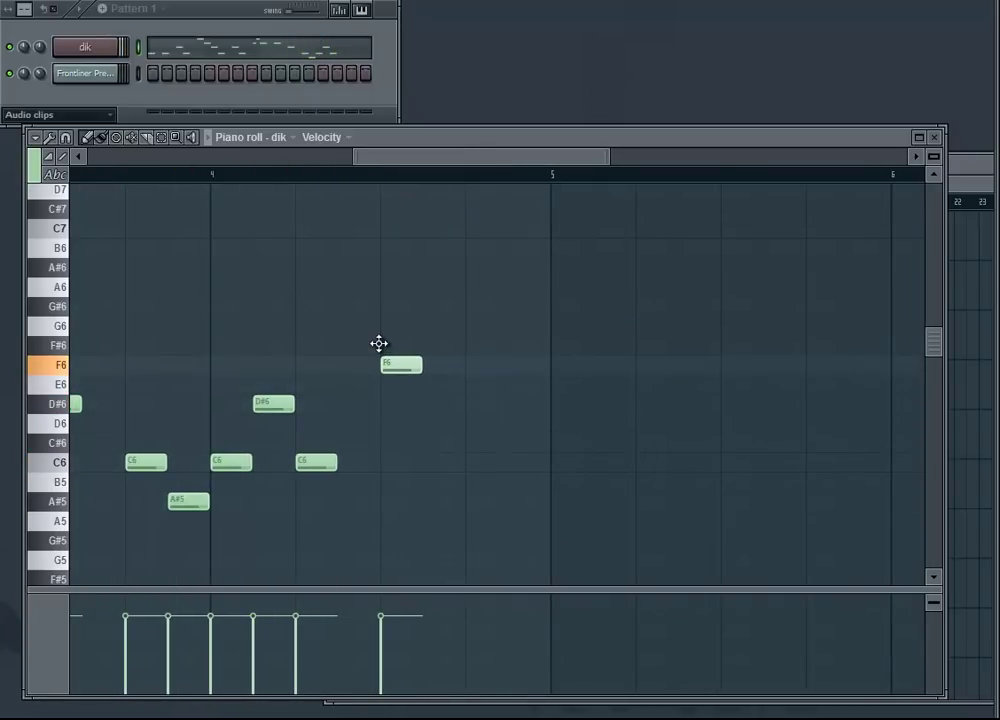
key(space)
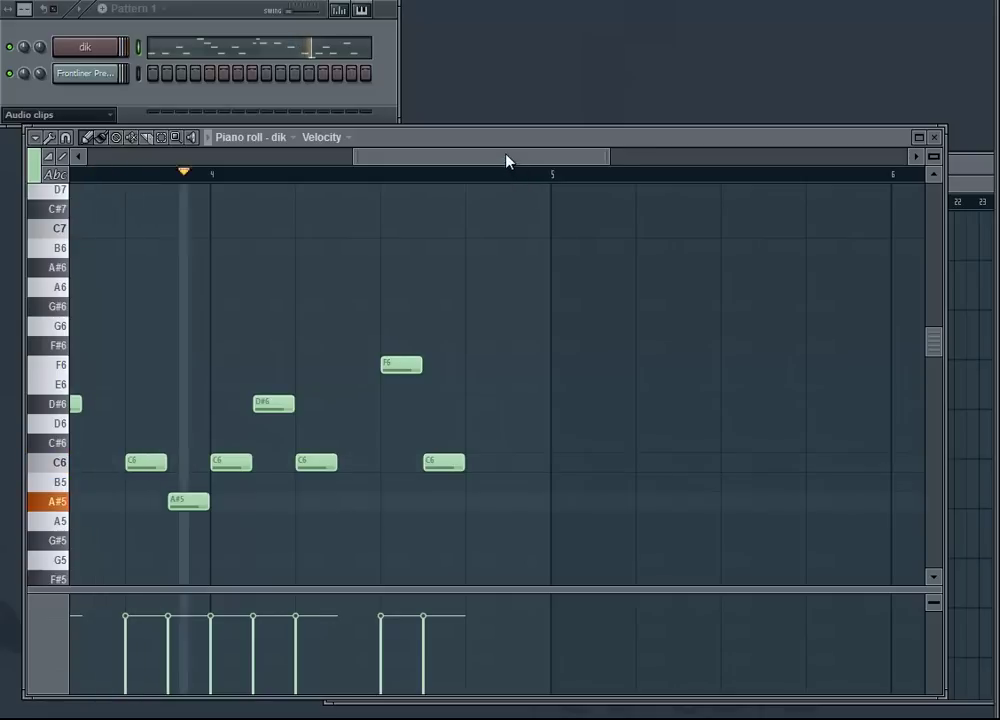
drag(509, 160, 498, 163)
key(space)
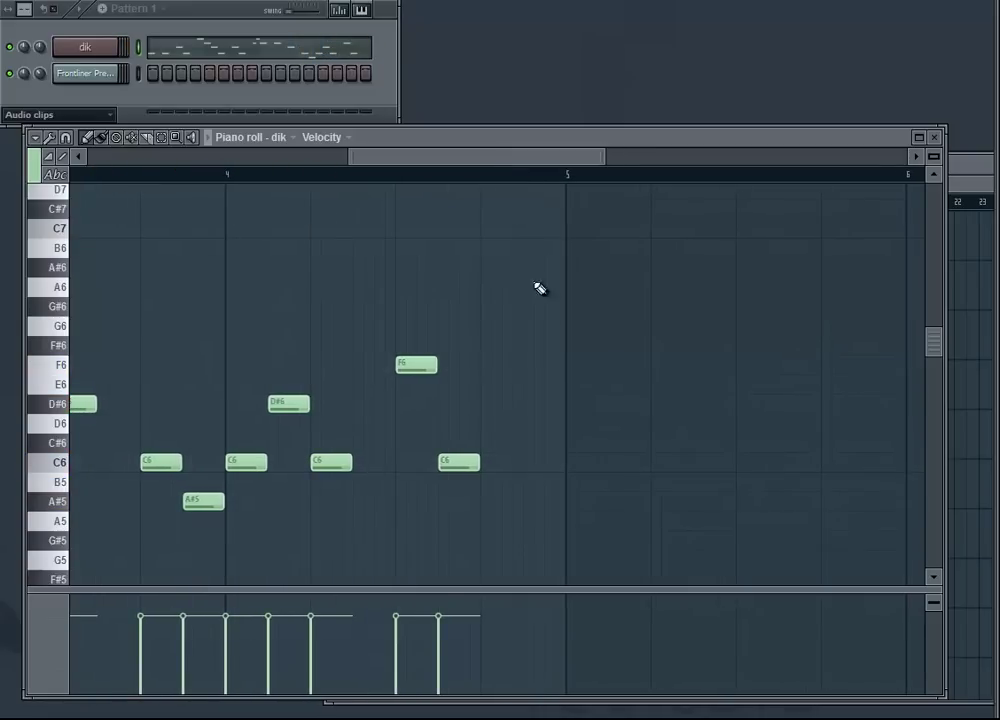
click(521, 364)
key(space)
Place C6 notes at the start and on beat 2 of bar 5 and play the phrase back.
drag(529, 163, 594, 163)
key(space)
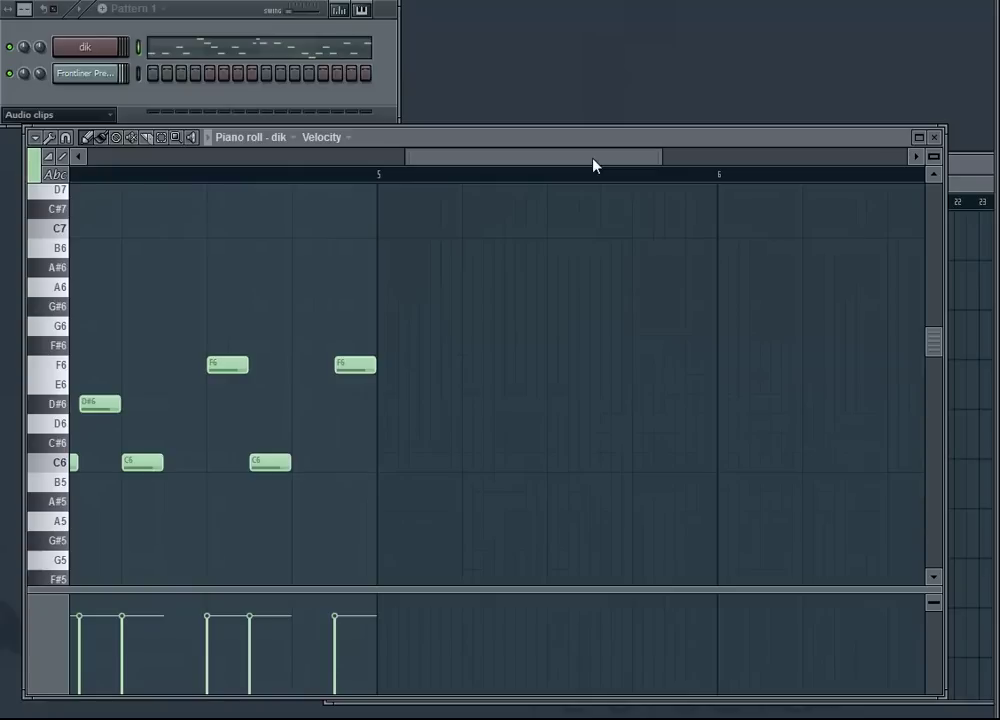
click(379, 463)
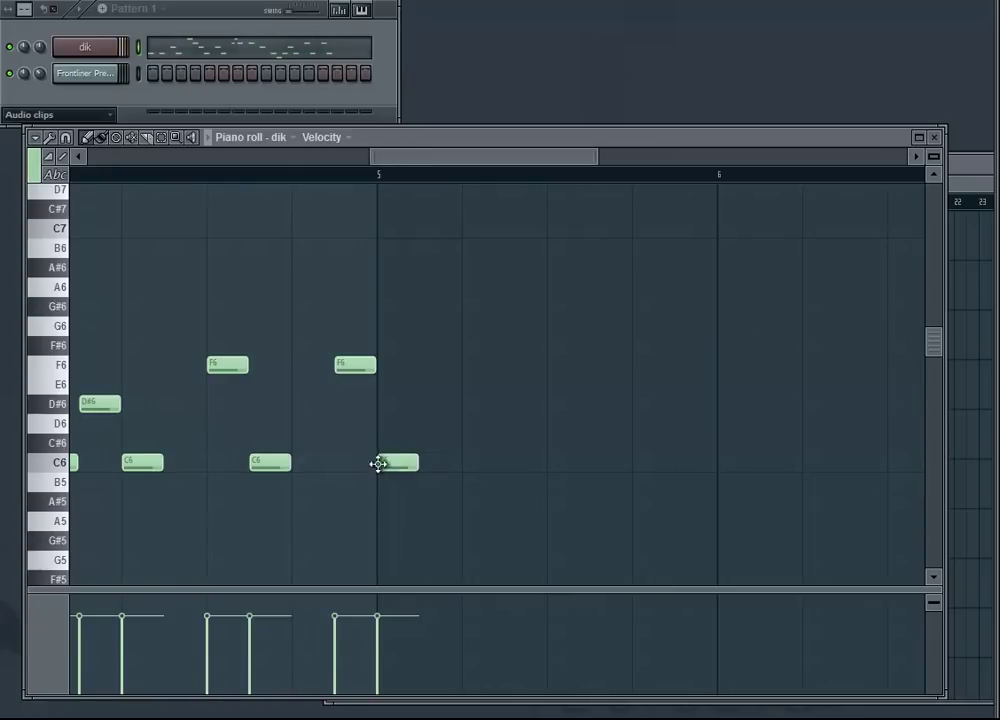
click(465, 466)
key(space)
Place F6 on beat 3 of bar 5, lower it to D#6, and add C6 half a beat later.
drag(542, 160, 576, 161)
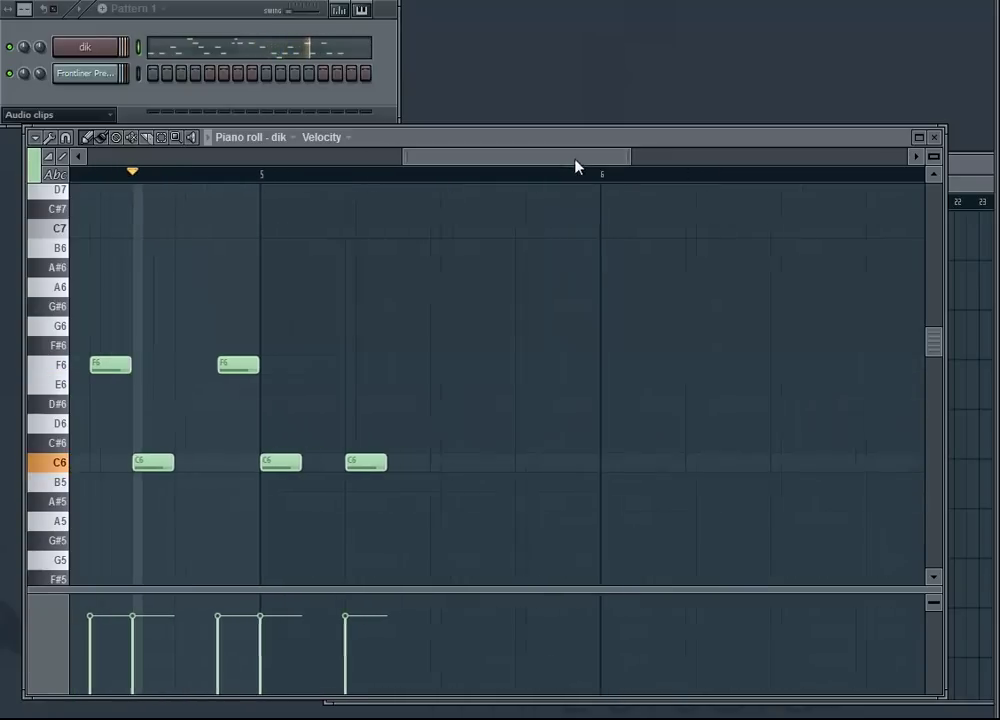
click(430, 364)
key(space)
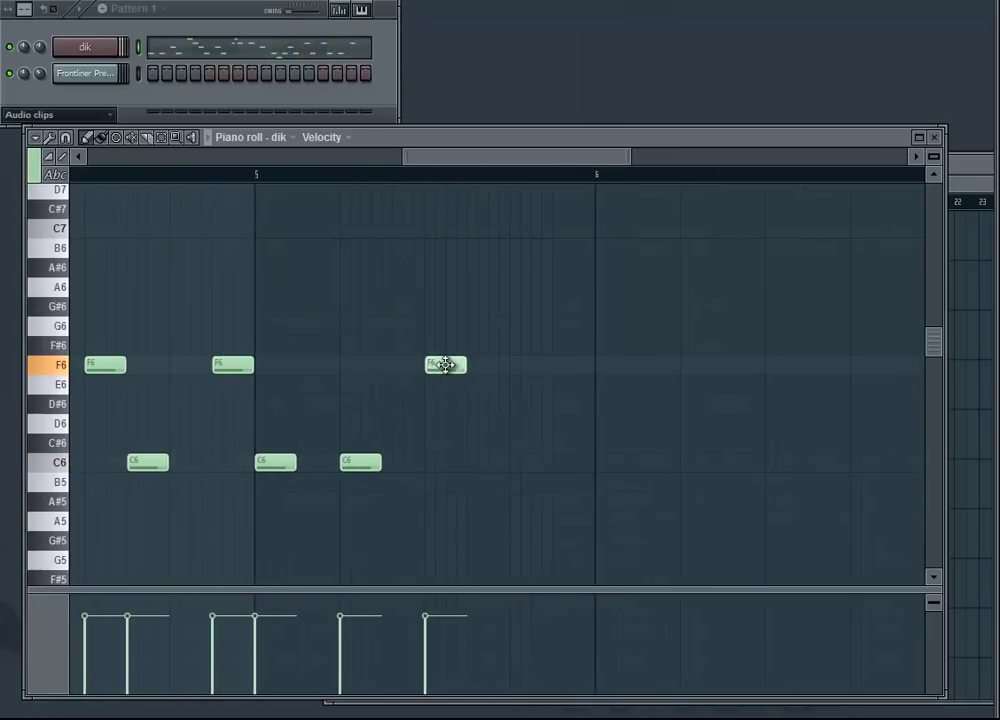
click(205, 175)
key(space)
drag(447, 363, 435, 395)
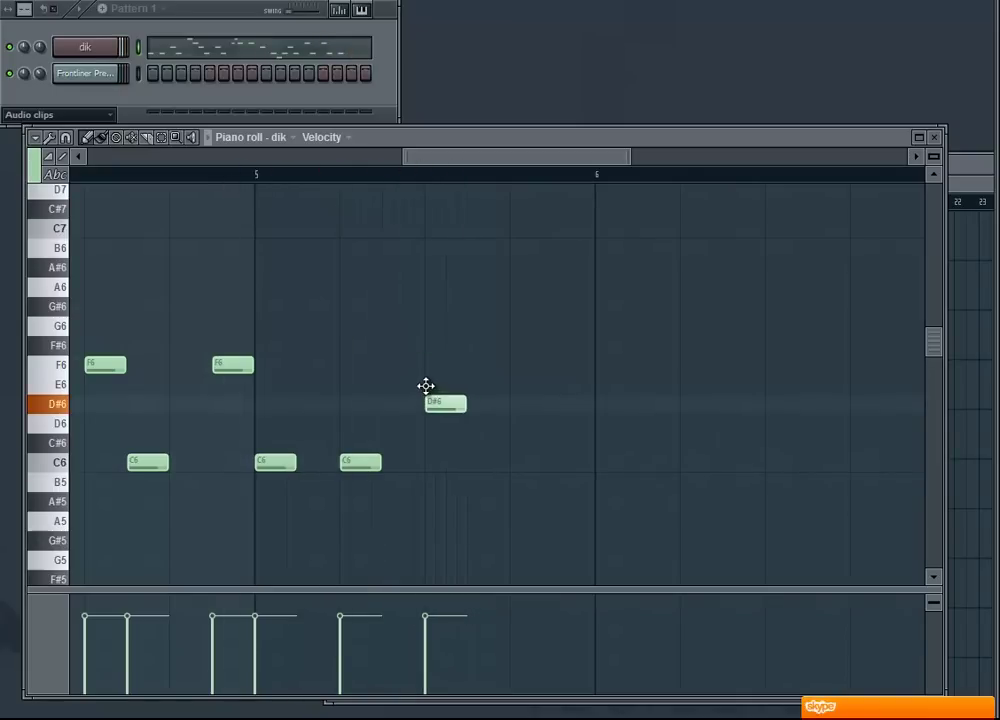
key(space)
key(space)
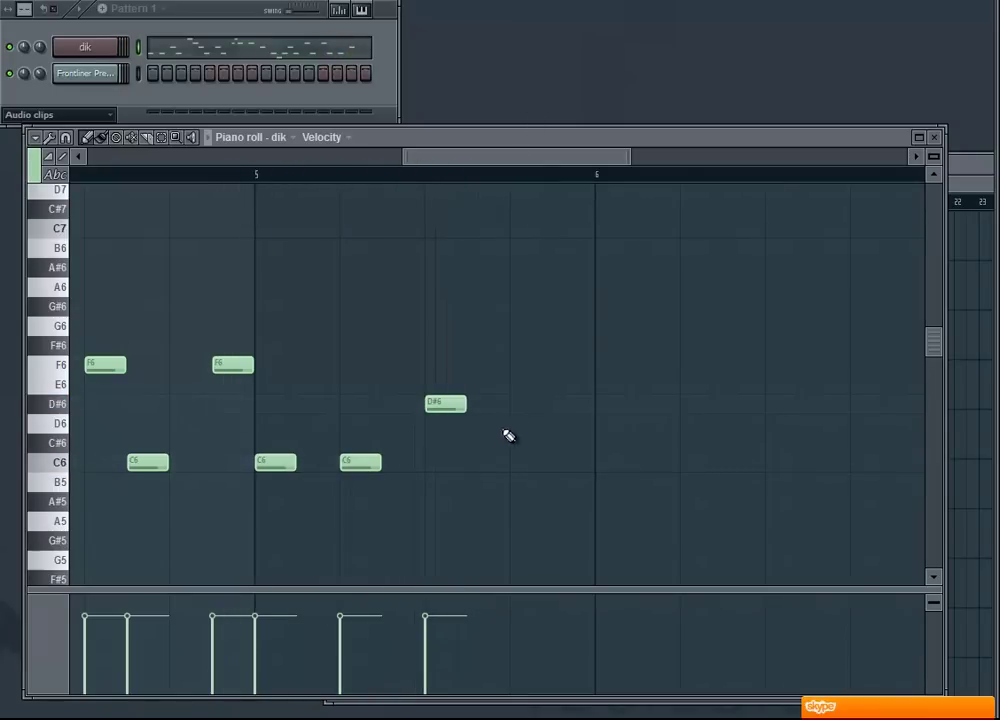
key(space)
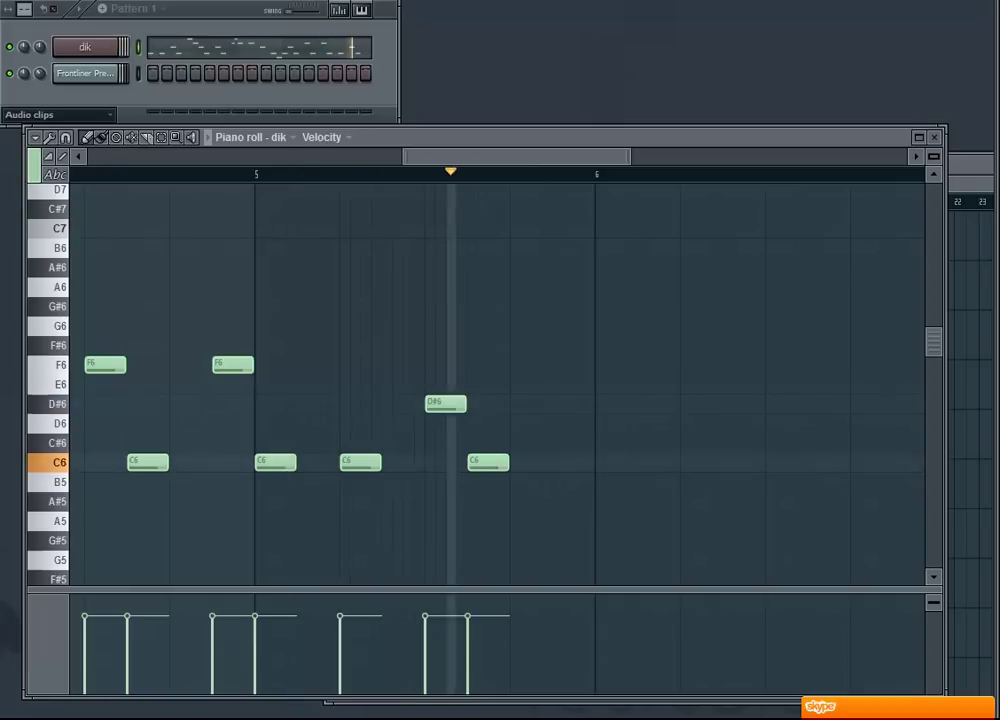
key(space)
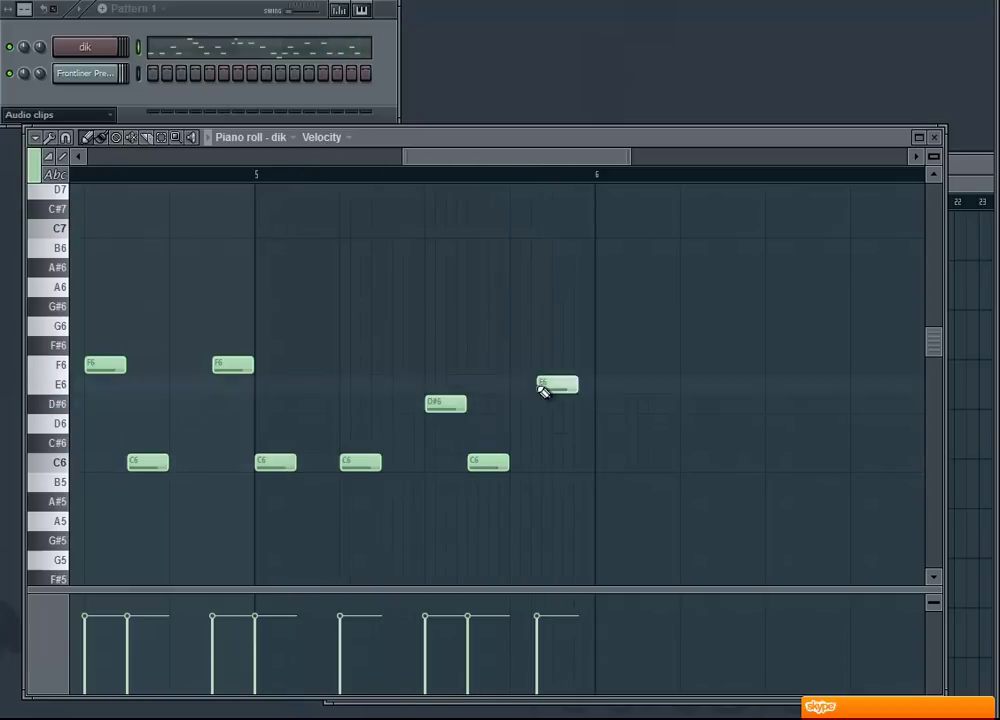
Play the phrase back and place F6 half a beat before bar 6.
key(space)
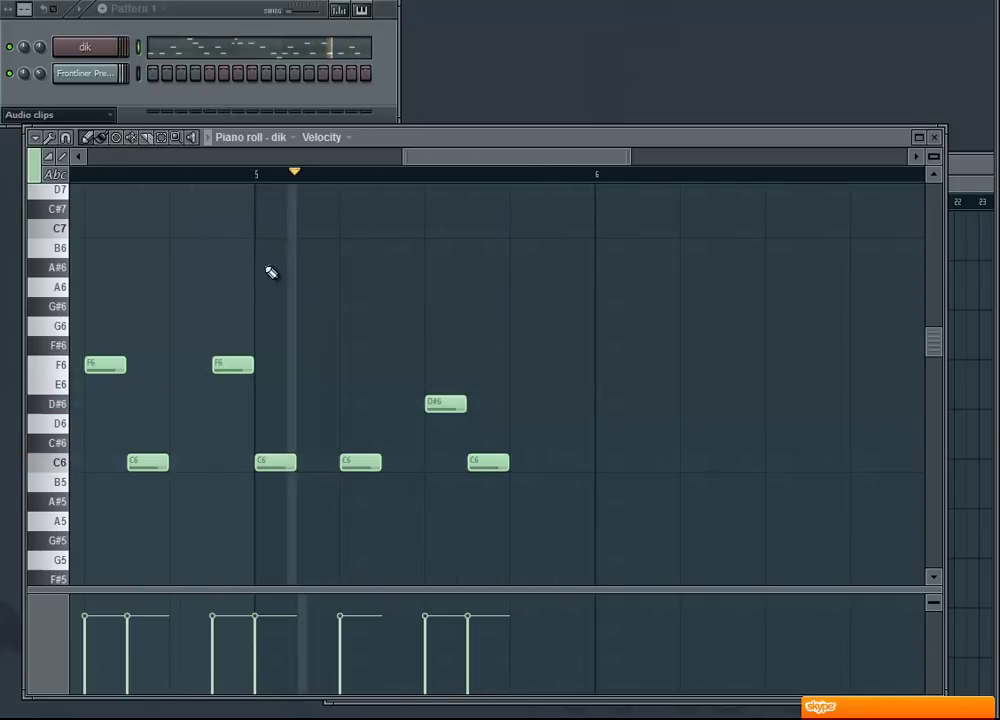
key(space)
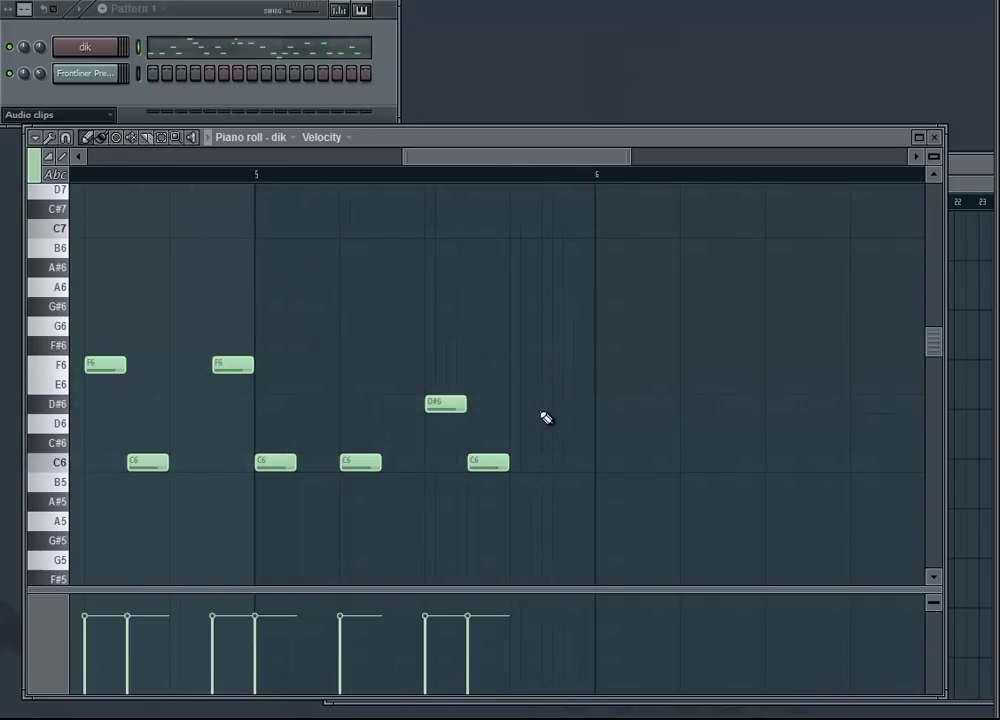
click(552, 372)
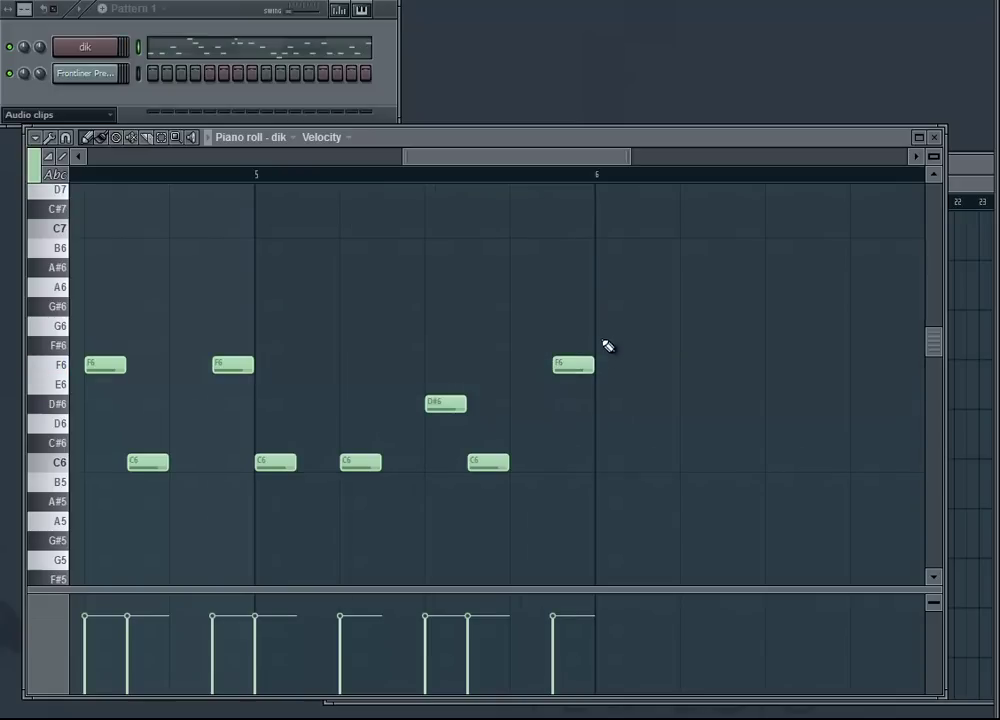
click(598, 327)
key(space)
drag(607, 326, 607, 355)
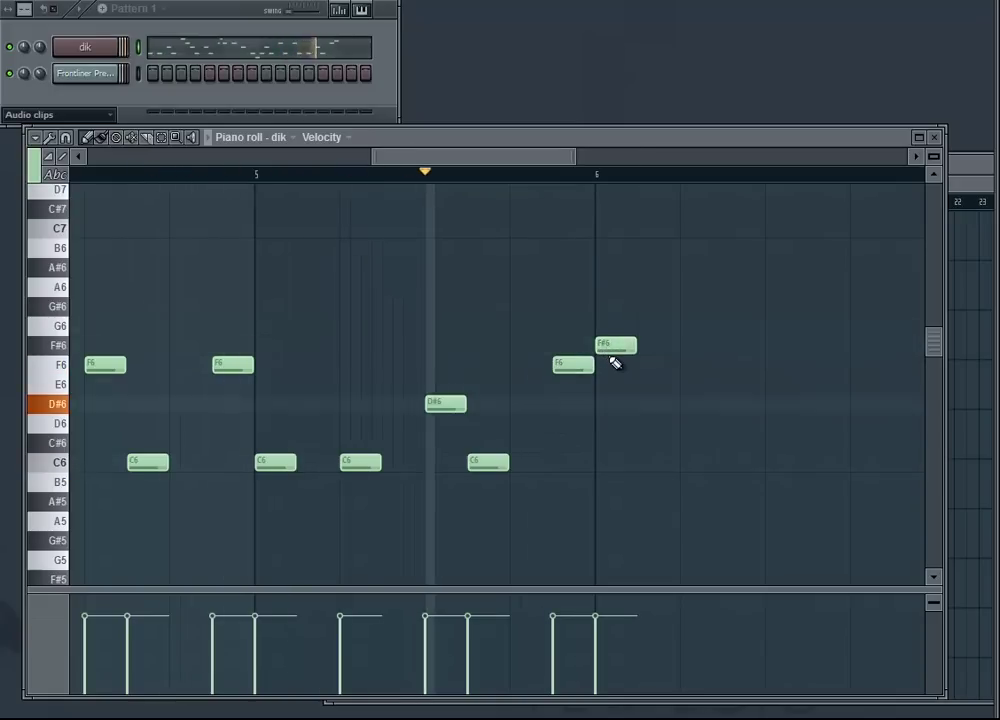
right_click(616, 350)
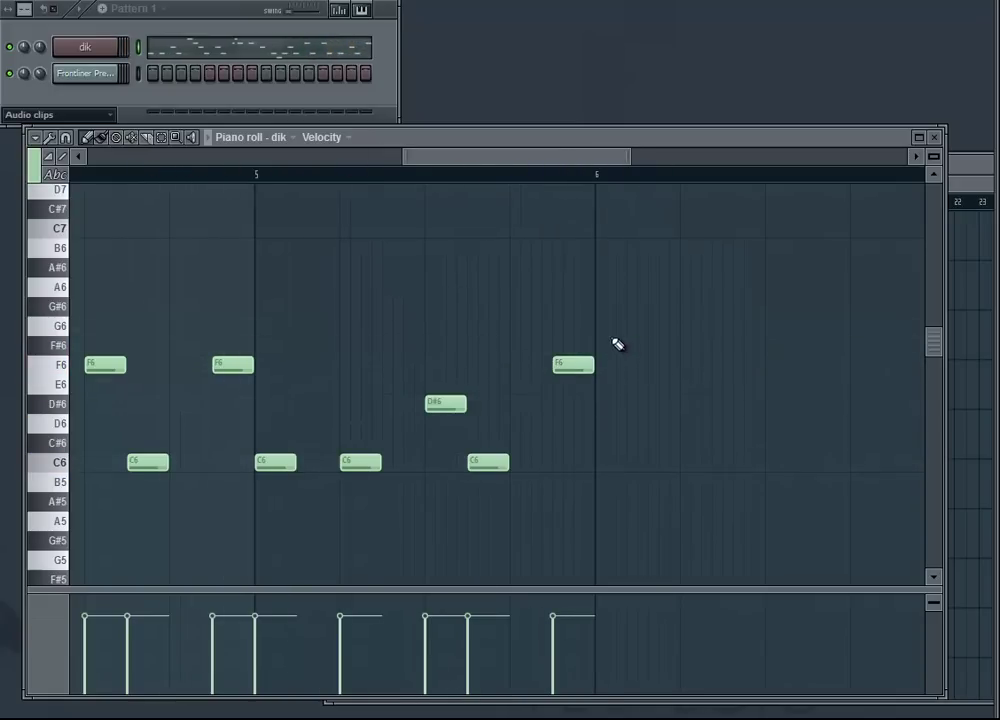
Place G6 at the start of bar 6 and redo the F6 directly before it.
drag(605, 330, 600, 330)
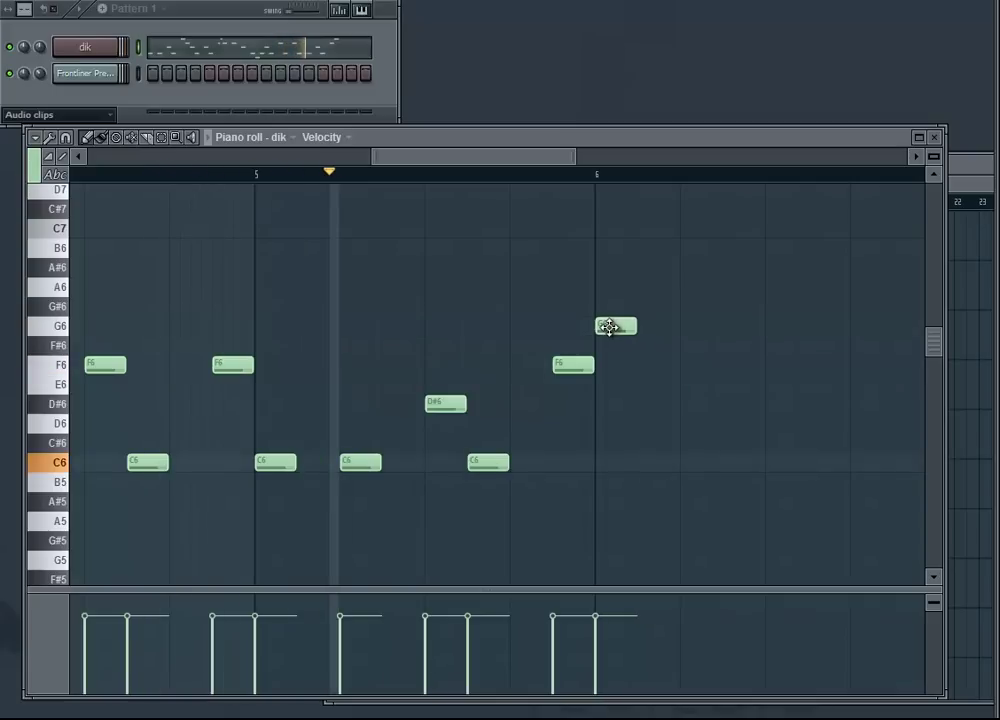
right_click(582, 368)
click(548, 366)
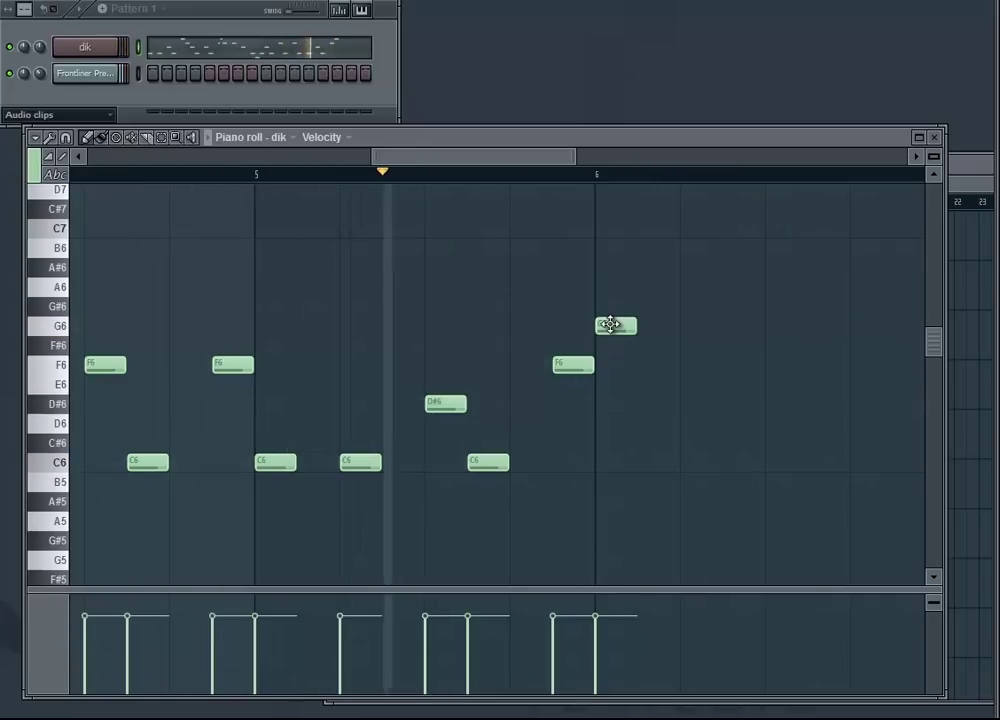
Add D#6 half a beat into bar 6, try D6 on beat 2, and replace it with C6.
click(640, 368)
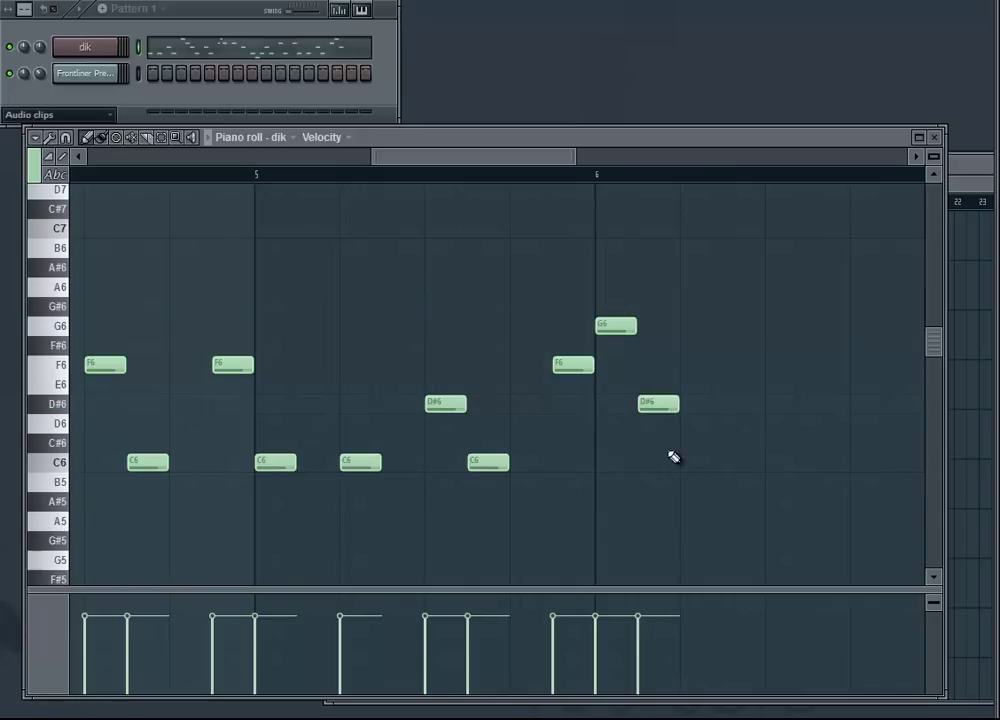
drag(684, 463, 685, 417)
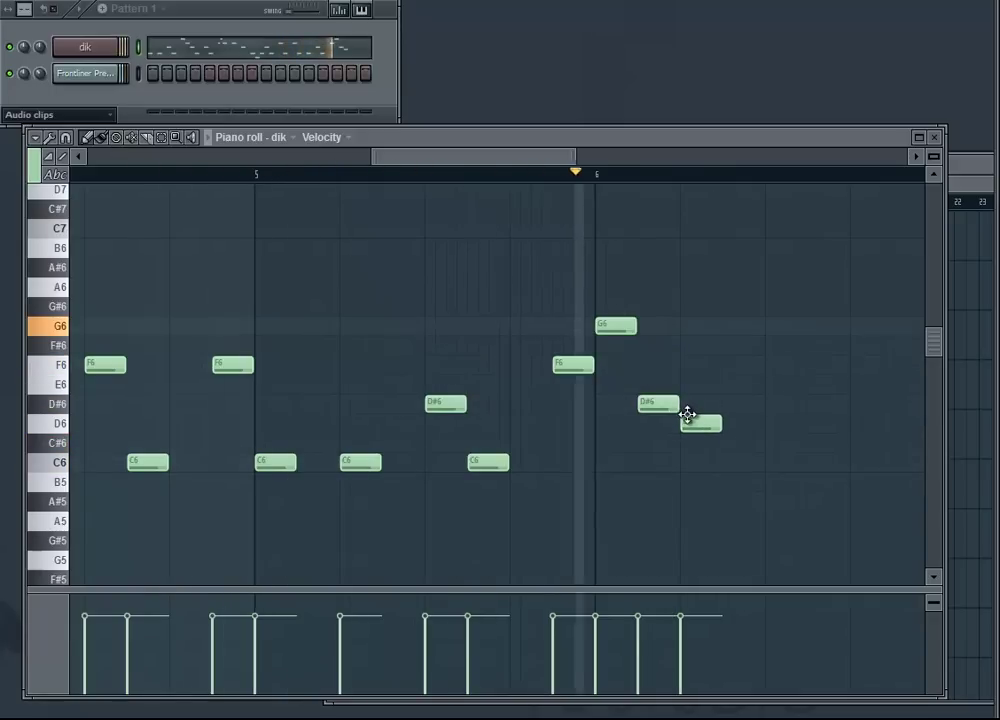
right_click(691, 424)
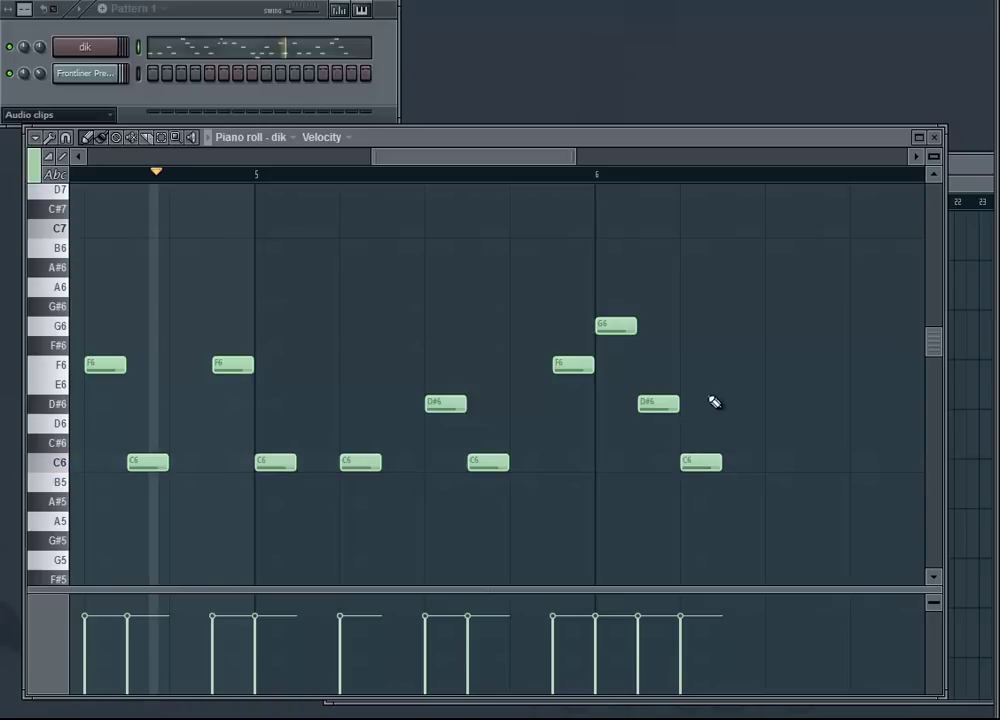
Redo the C6 on beat 2 of bar 6, place D#6 on beat 3, and add C6 half a beat later.
right_click(700, 462)
click(698, 463)
click(769, 403)
click(810, 463)
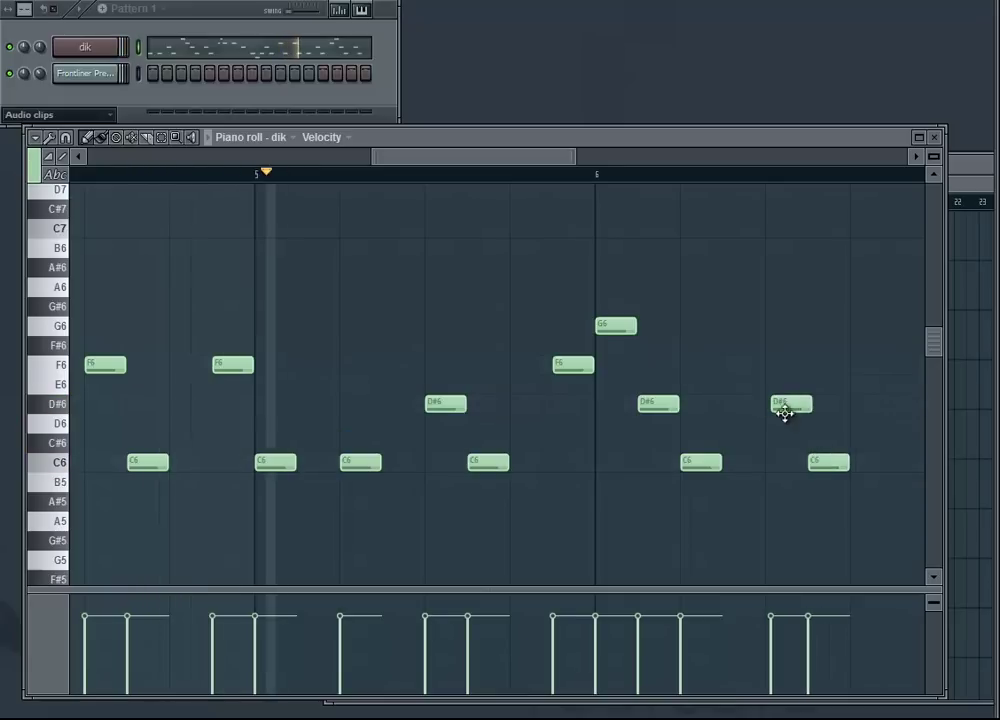
drag(784, 410, 780, 408)
Following the short pickup before bar 3, place quarter-beat F6 and G6 notes in the last half beat of bar 6.
drag(529, 165, 647, 172)
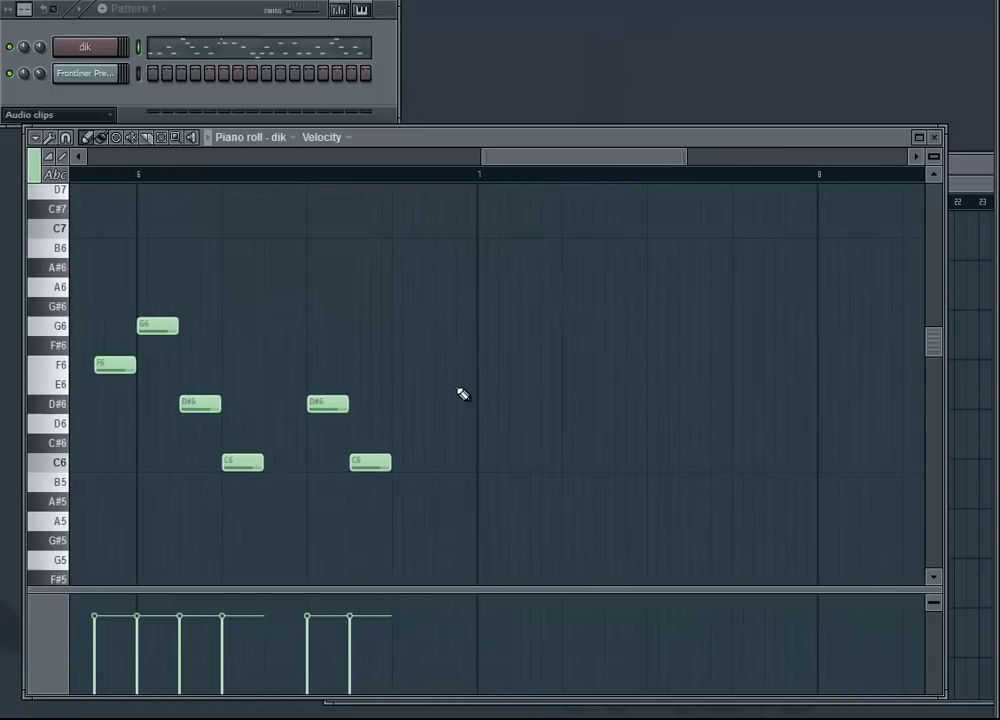
drag(445, 372, 461, 370)
drag(597, 167, 255, 229)
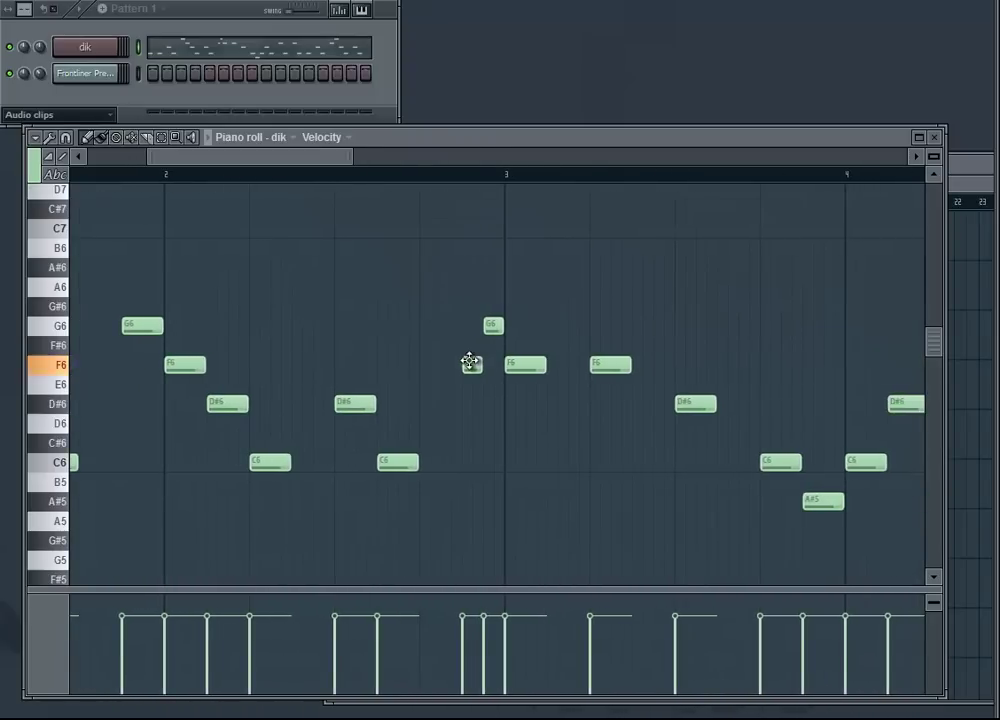
drag(327, 162, 665, 192)
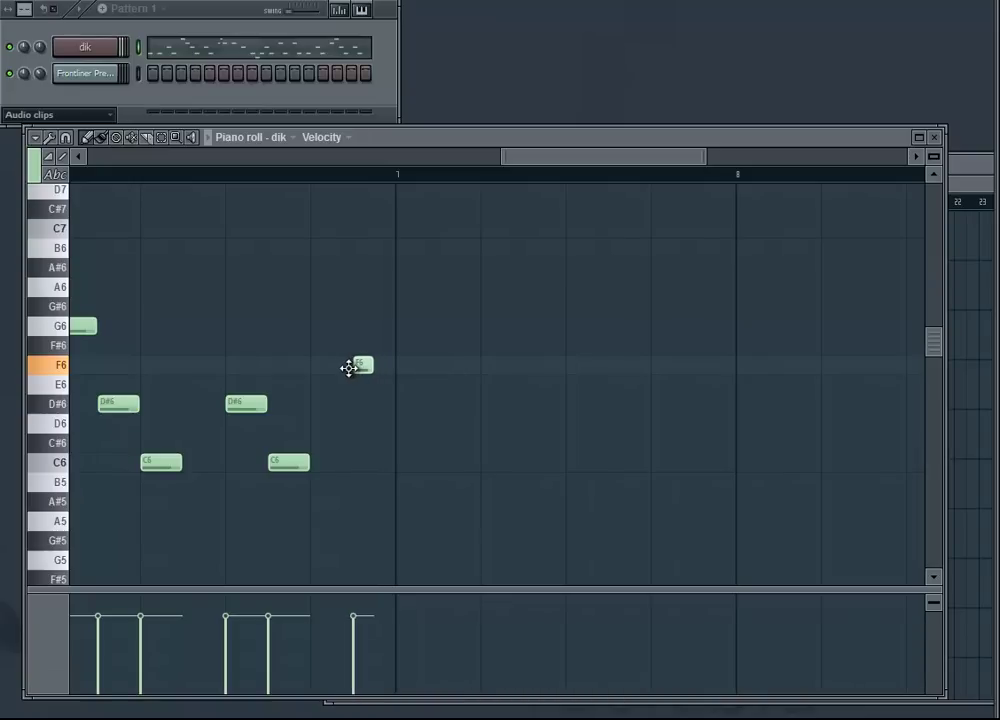
drag(372, 344, 376, 322)
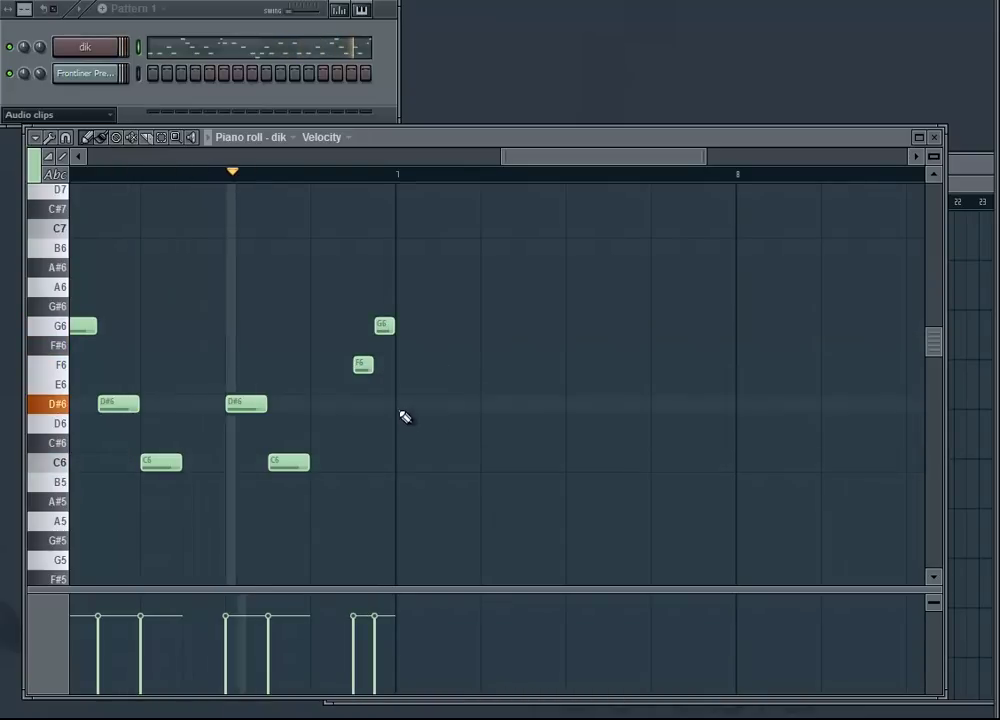
Try C6 at the start of bar 7, replace it with F6, and add another F6 on beat 2.
click(402, 463)
right_click(424, 466)
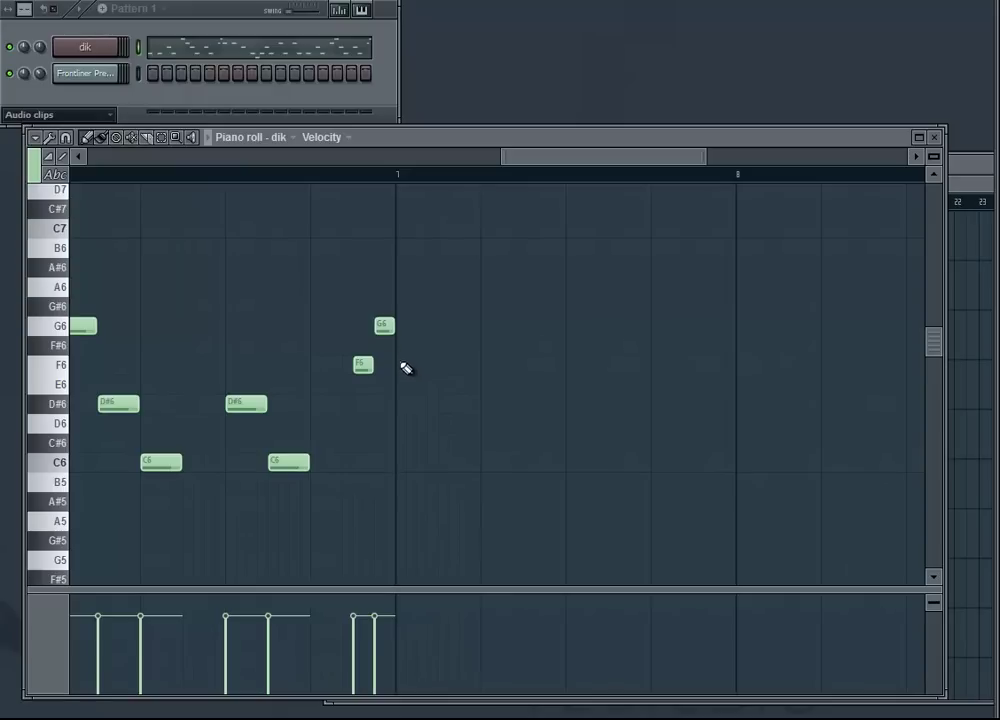
click(402, 365)
click(490, 368)
Place D#6 on beat 3 of bar 7, try C6 half a beat later, and replace it with F6.
drag(521, 157, 568, 168)
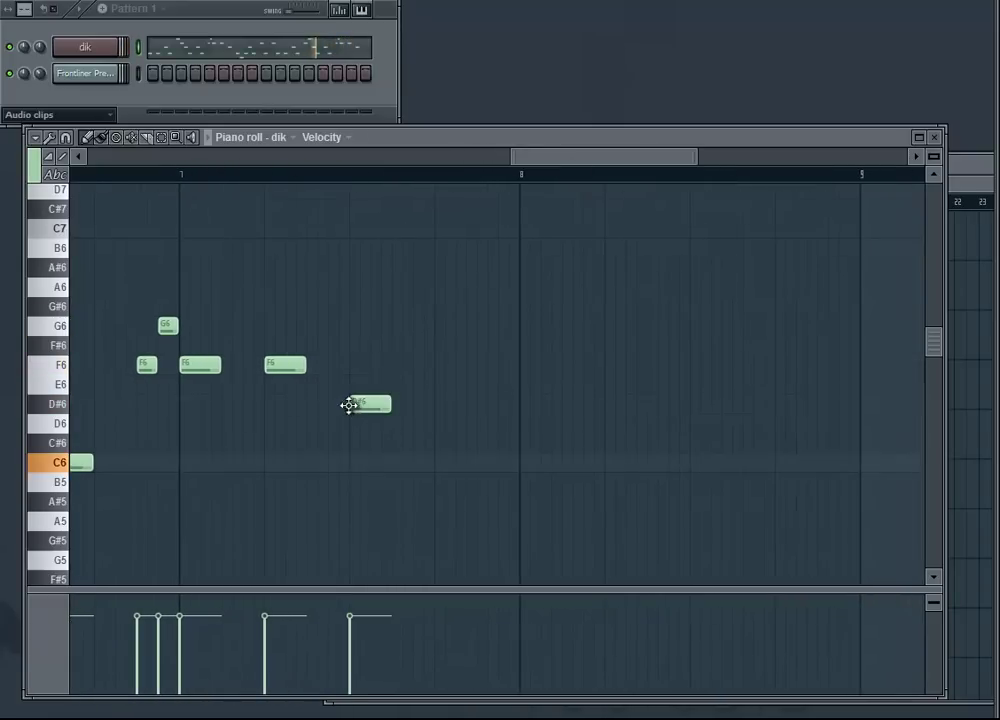
click(401, 462)
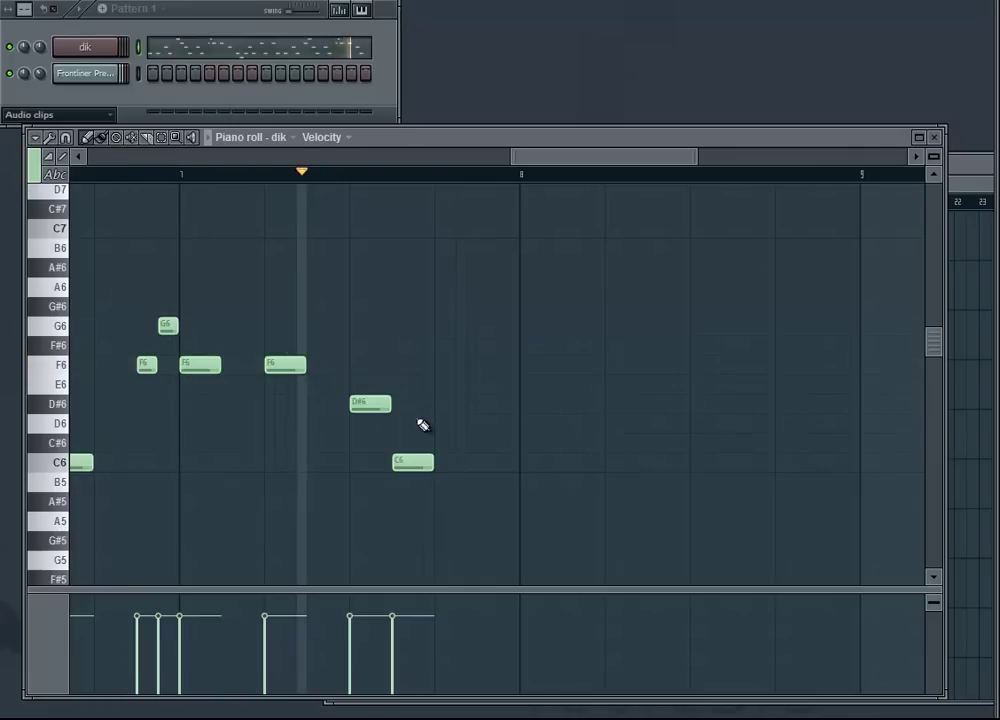
drag(386, 360, 407, 363)
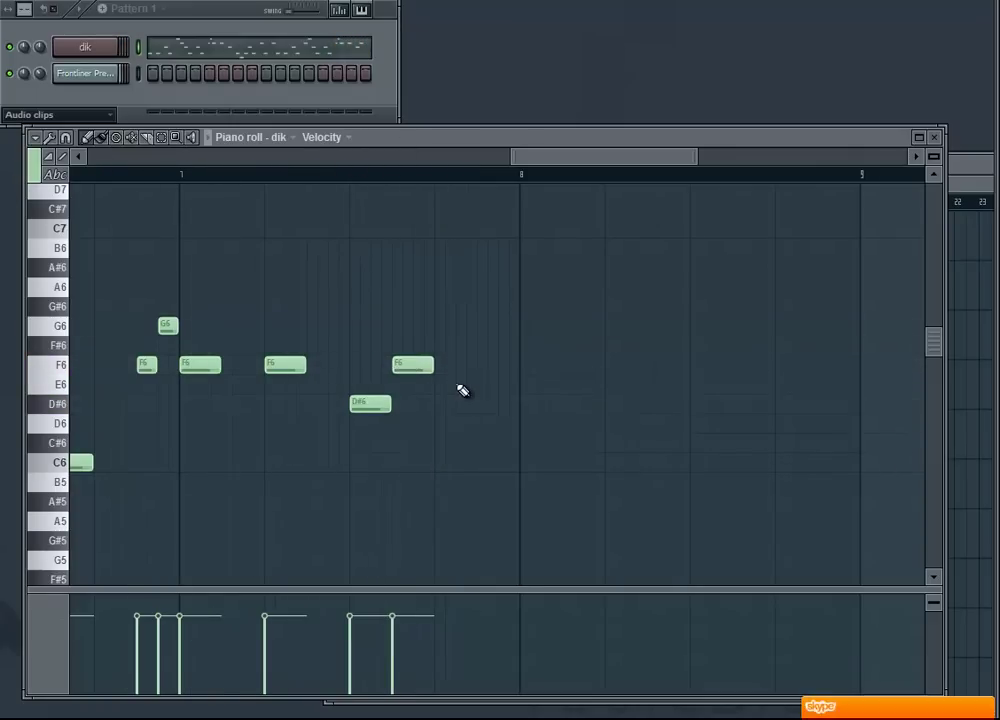
Place a half-beat descending run of A#6, G#6, G6 and D#6, starting half a beat before bar 8.
click(461, 288)
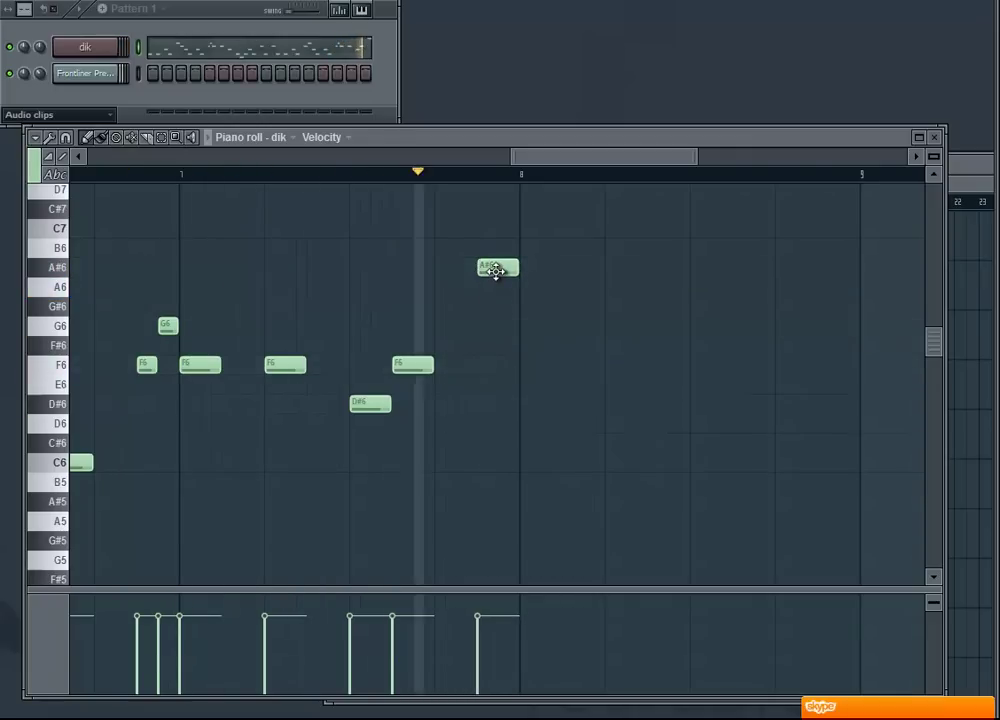
click(526, 308)
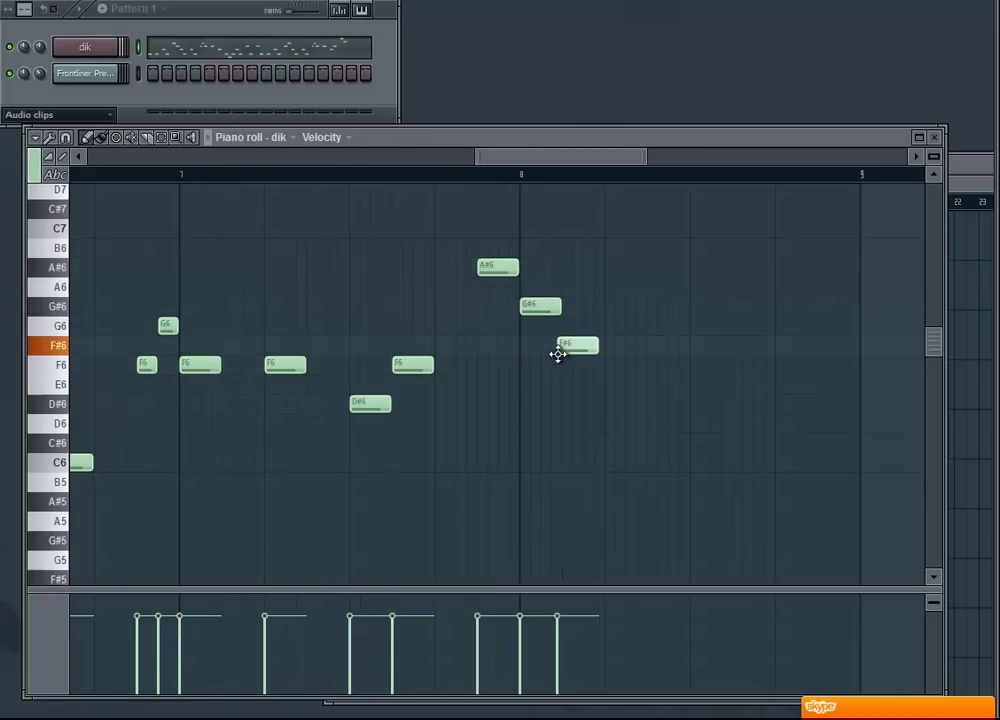
drag(582, 347, 583, 324)
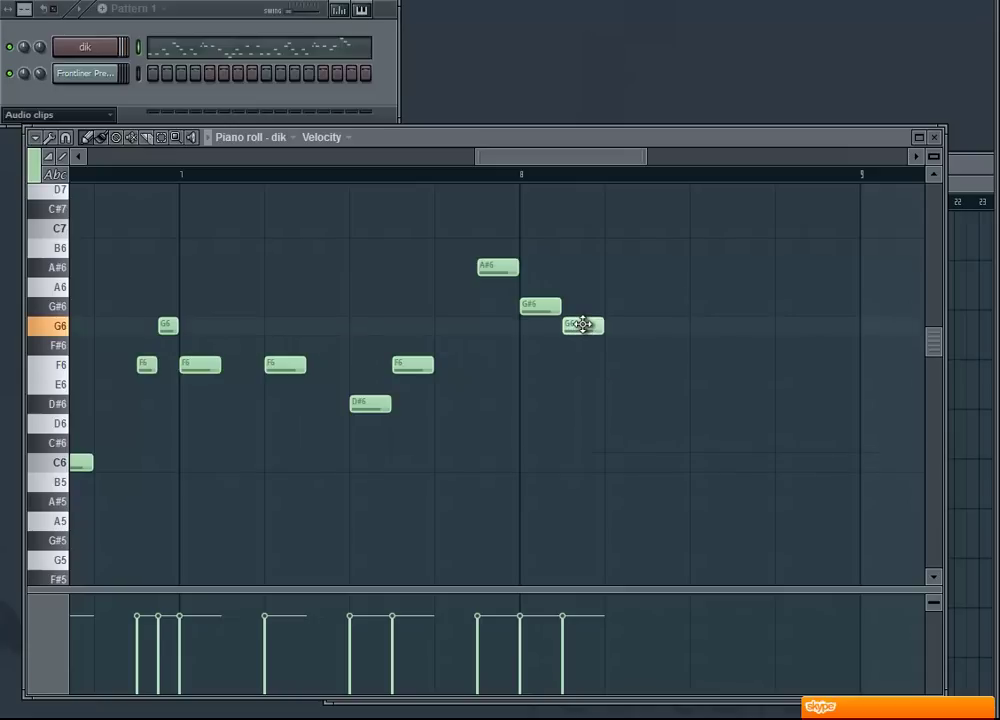
drag(607, 365, 605, 406)
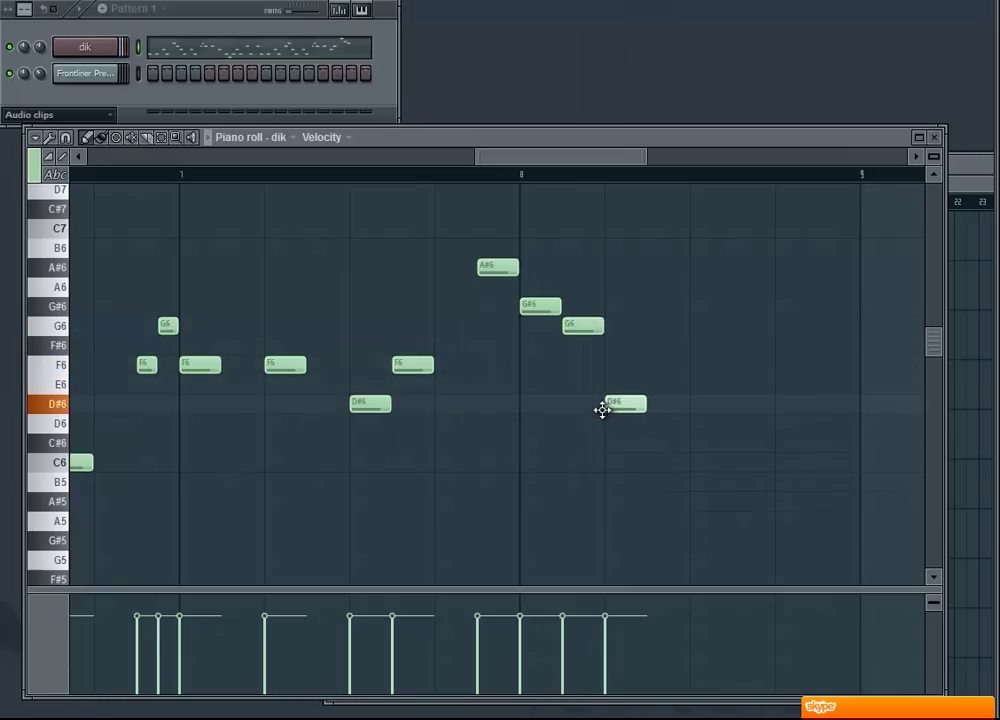
Play the run back, replace the D#6 on beat 2 of bar 8 with F6, and audition it again.
key(space)
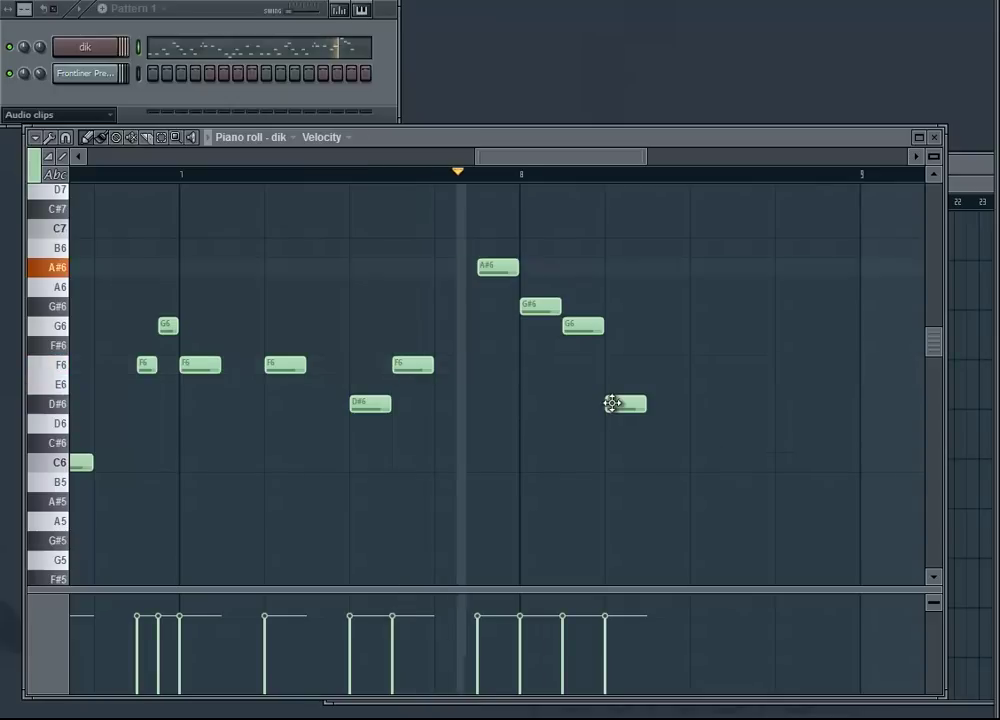
key(space)
click(612, 365)
key(space)
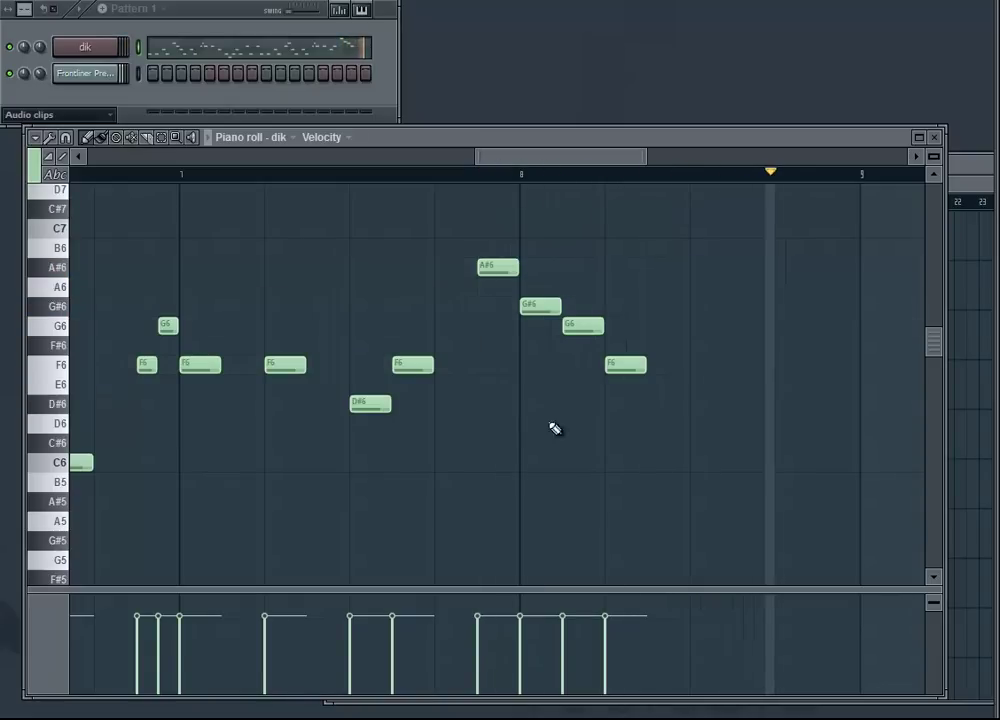
From beat 3 of bar 8, add half-beat notes D#6, D6, C6 and B5, audition them, and lower the B5 to A#5.
click(545, 178)
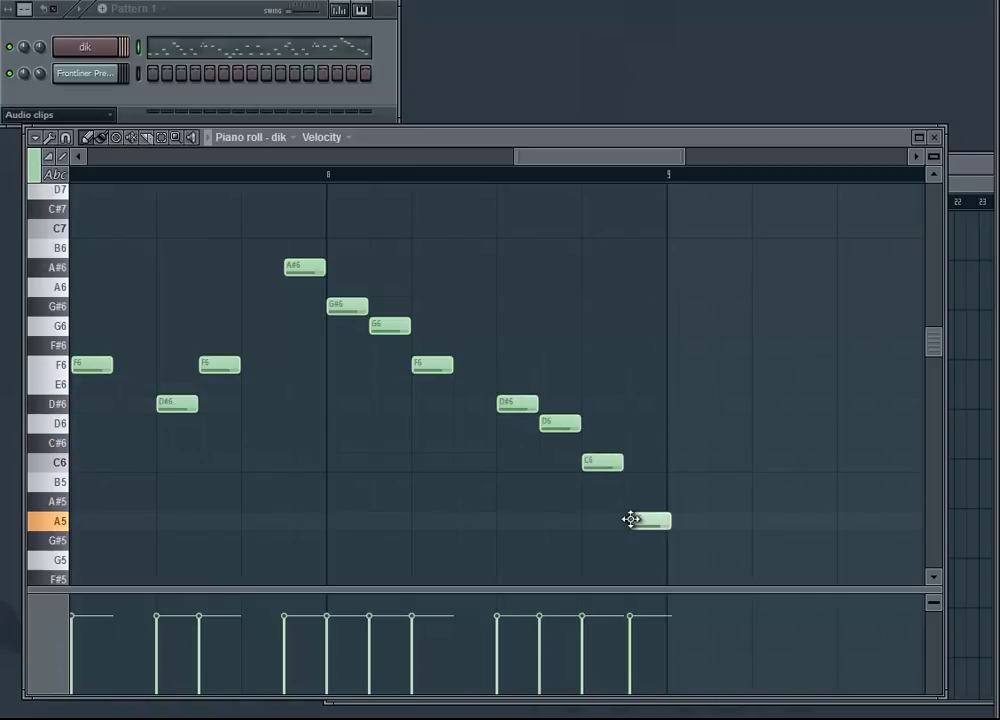
drag(628, 508, 626, 472)
key(space)
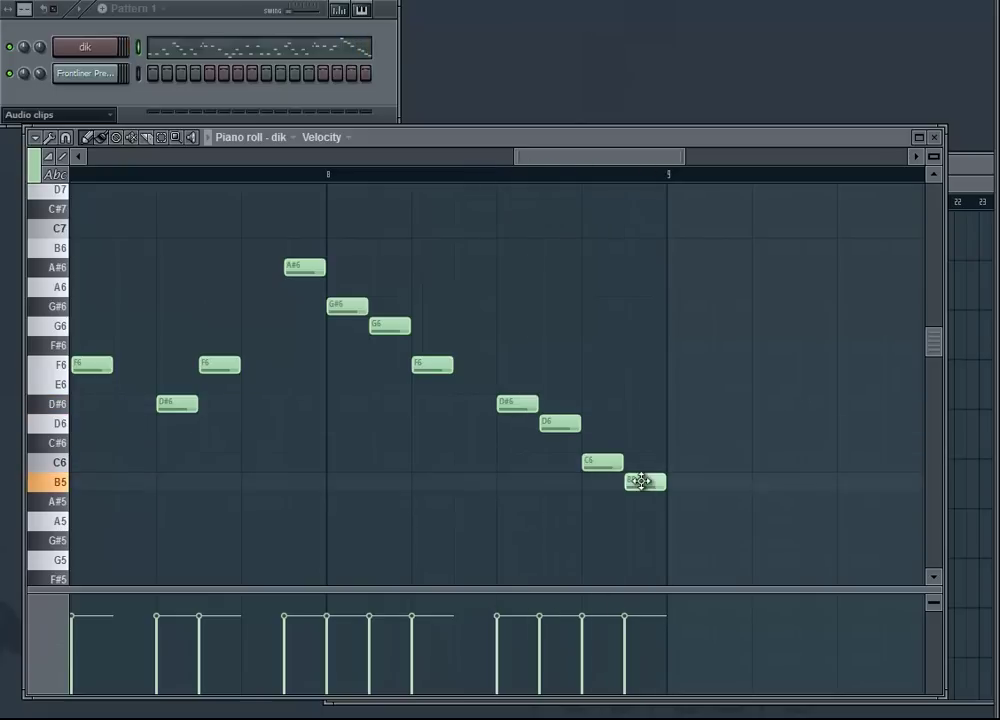
drag(641, 482, 641, 509)
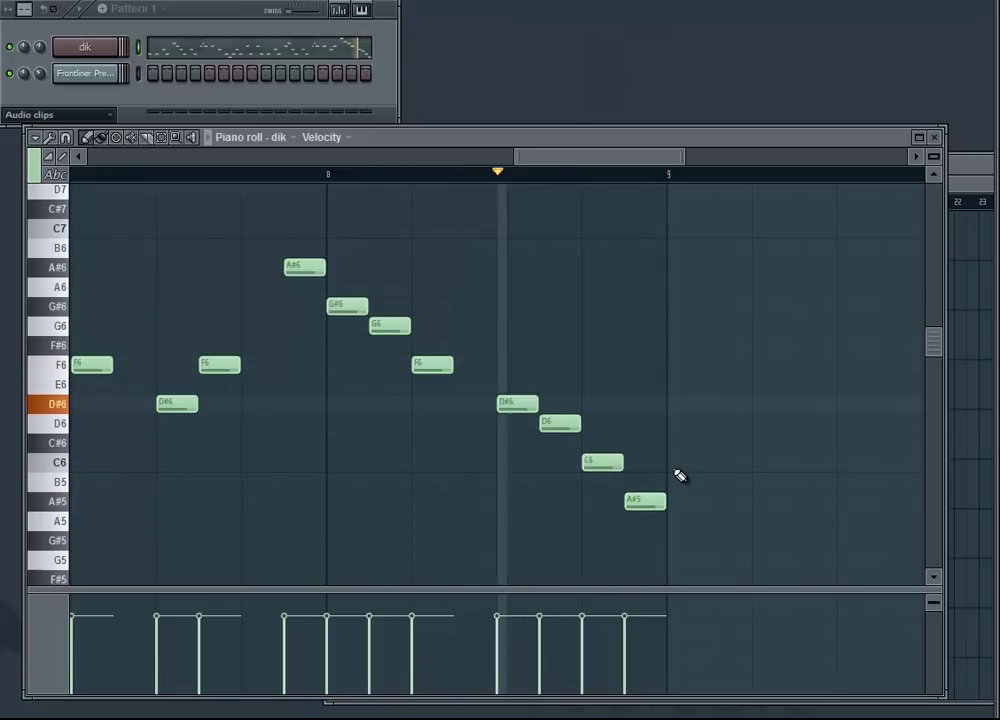
Place C6 at the start of bar 9 and play the melody back from bar 1.
drag(669, 457, 696, 463)
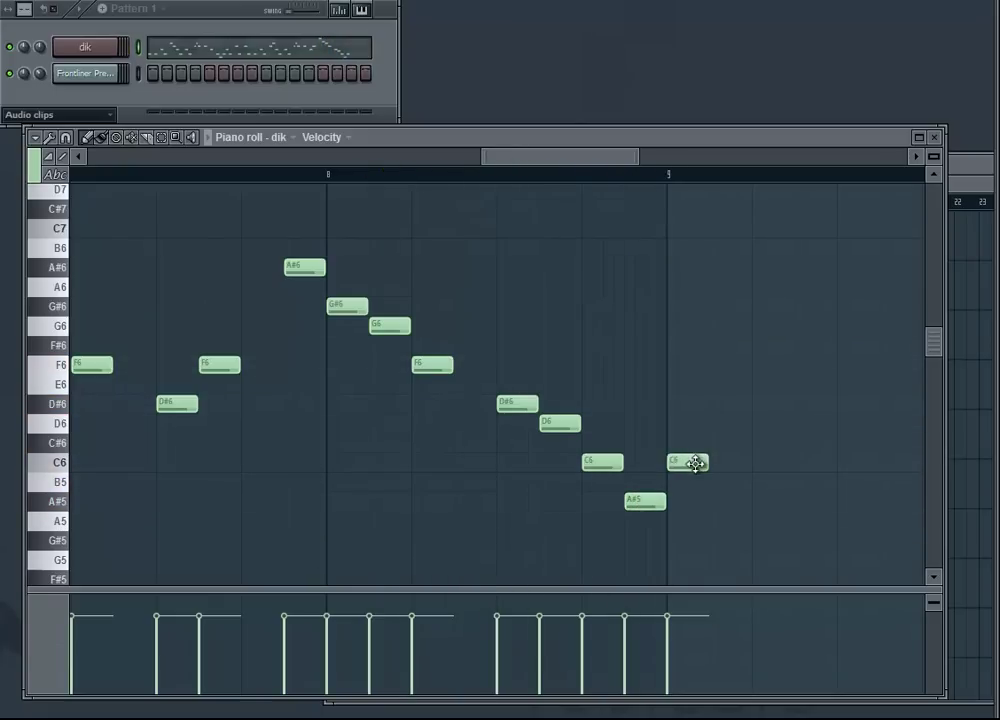
drag(535, 162, 314, 192)
key(space)
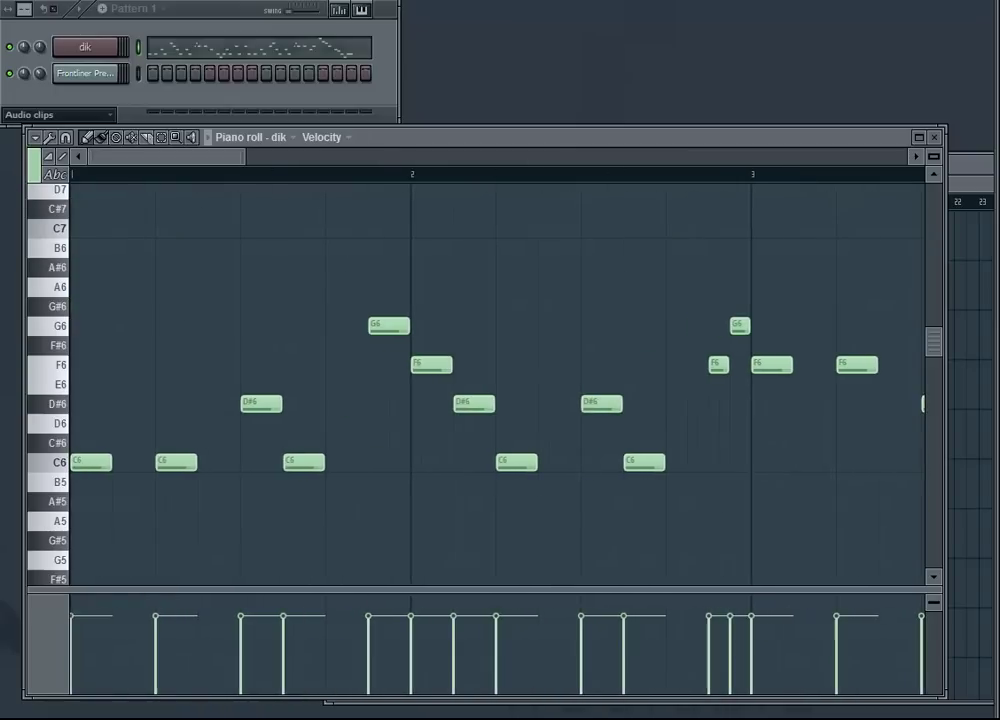